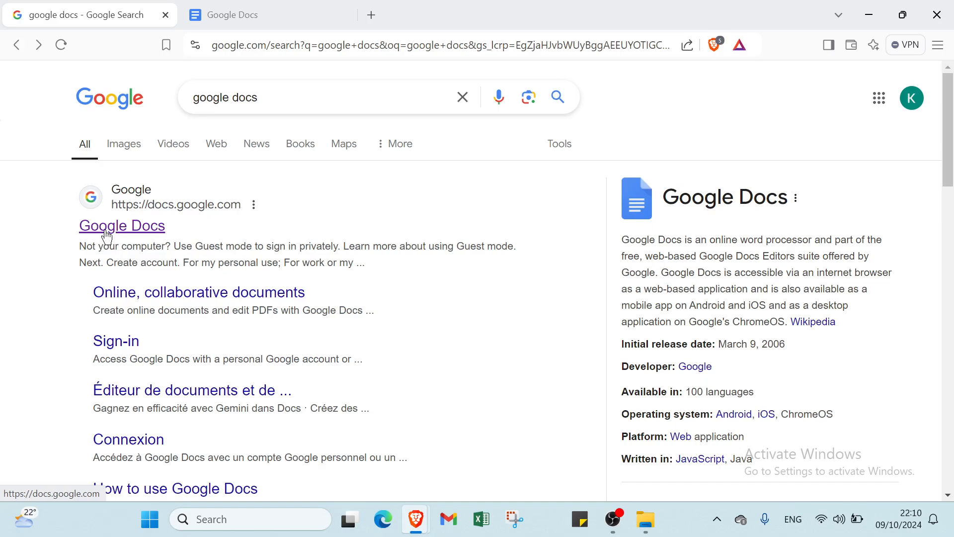
Switch to the Google Docs home page and create a new blank document.
{"action": "left_click", "coordinate": [233, 24]}
{"action": "left_click", "coordinate": [93, 6]}
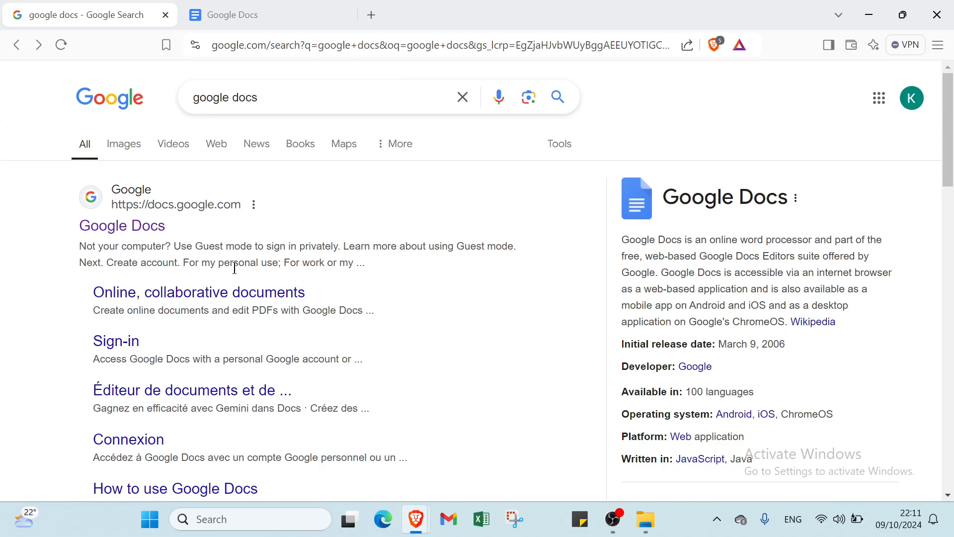
{"action": "left_click", "coordinate": [213, 16]}
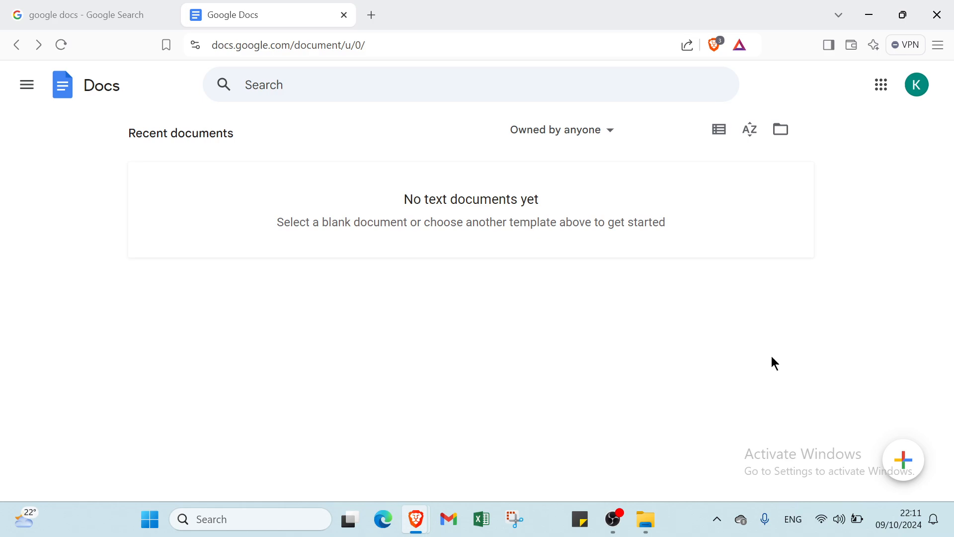
{"action": "mouse_move", "coordinate": [917, 464]}
{"action": "left_click", "coordinate": [39, 10]}
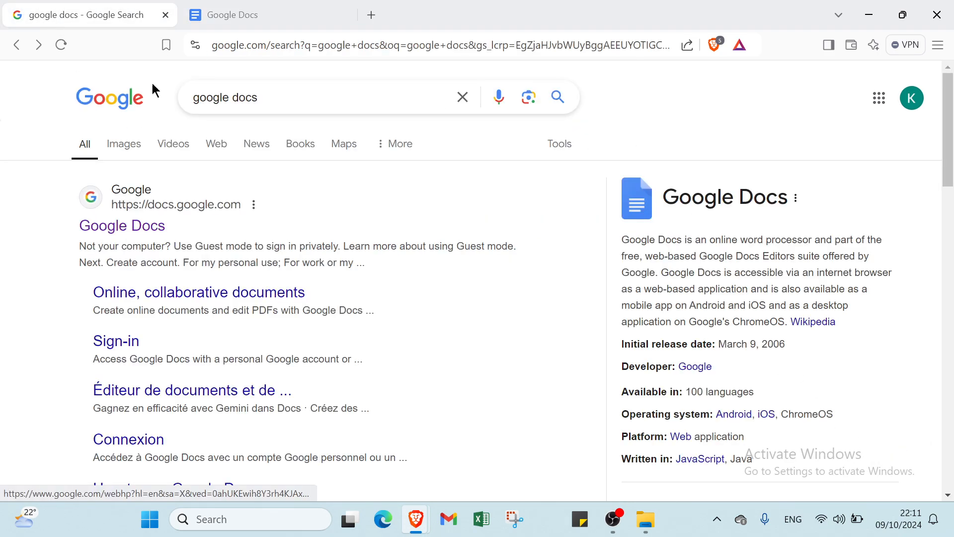
{"action": "left_click", "coordinate": [239, 19]}
{"action": "mouse_move", "coordinate": [912, 470]}
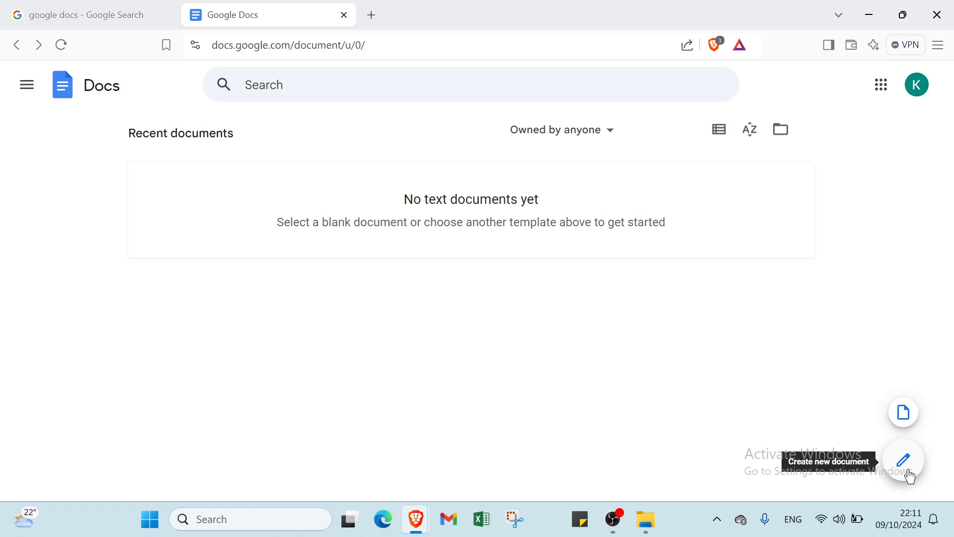
{"action": "left_click", "coordinate": [911, 474]}
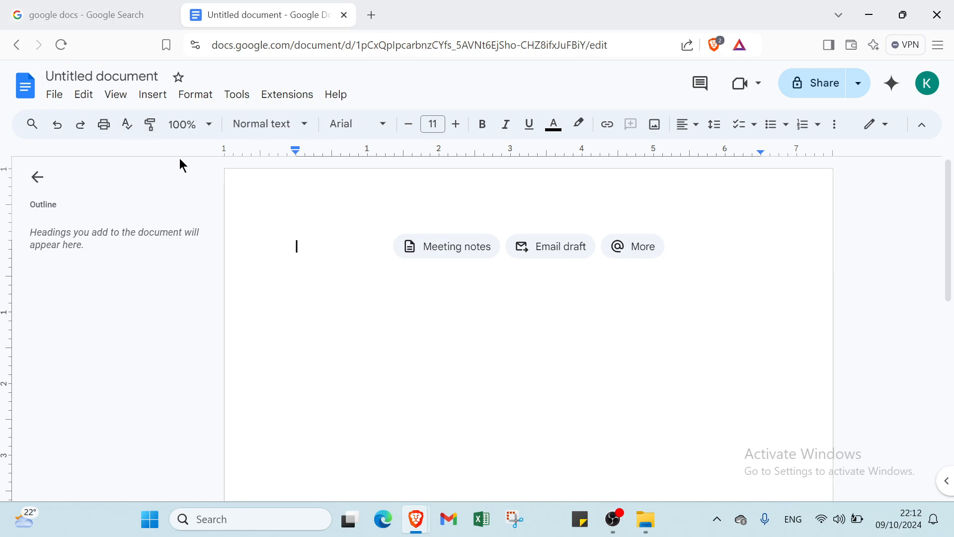
Rename the untitled document as test and star it.
{"action": "left_click", "coordinate": [97, 71]}
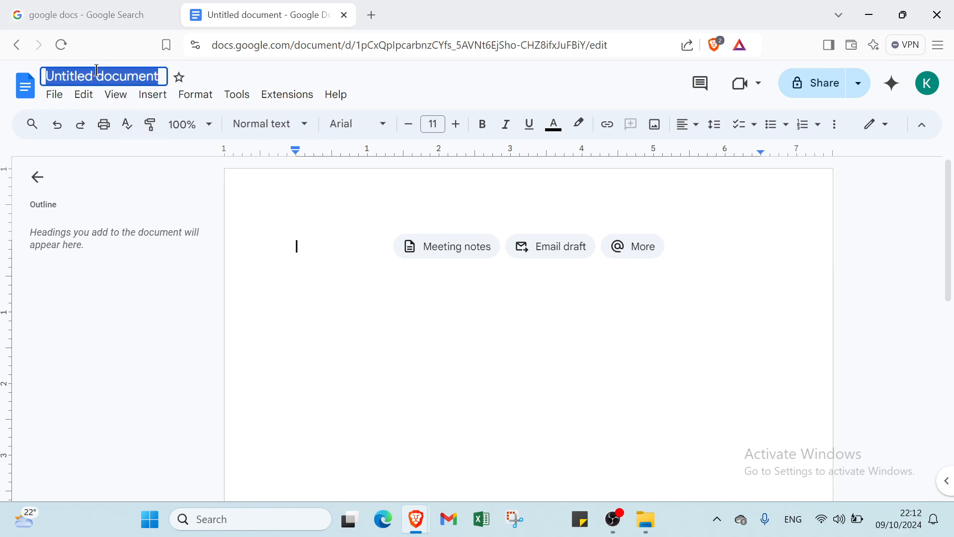
{"action": "type", "text": "test"}
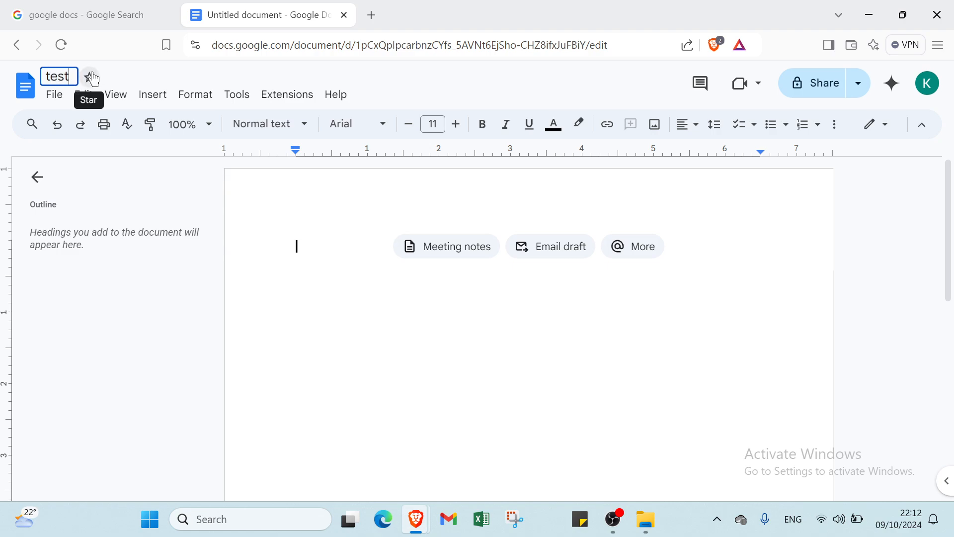
{"action": "left_click", "coordinate": [92, 78]}
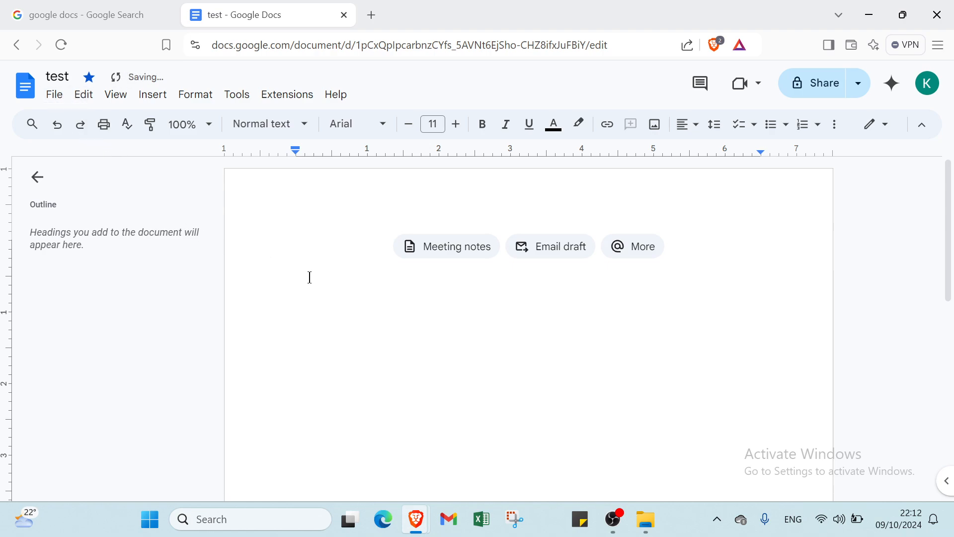
Check the document's save status and offline availability.
{"action": "left_click", "coordinate": [117, 78]}
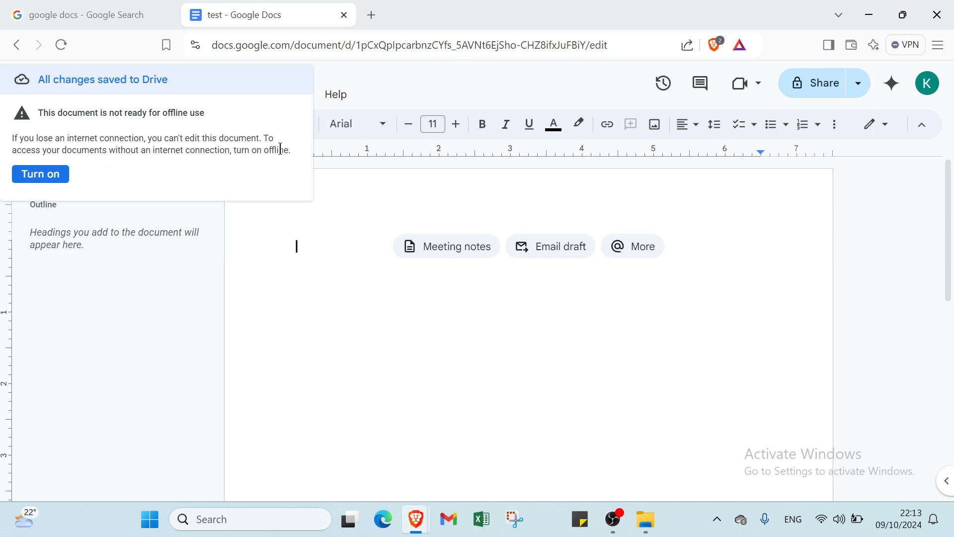
{"action": "left_click", "coordinate": [252, 252]}
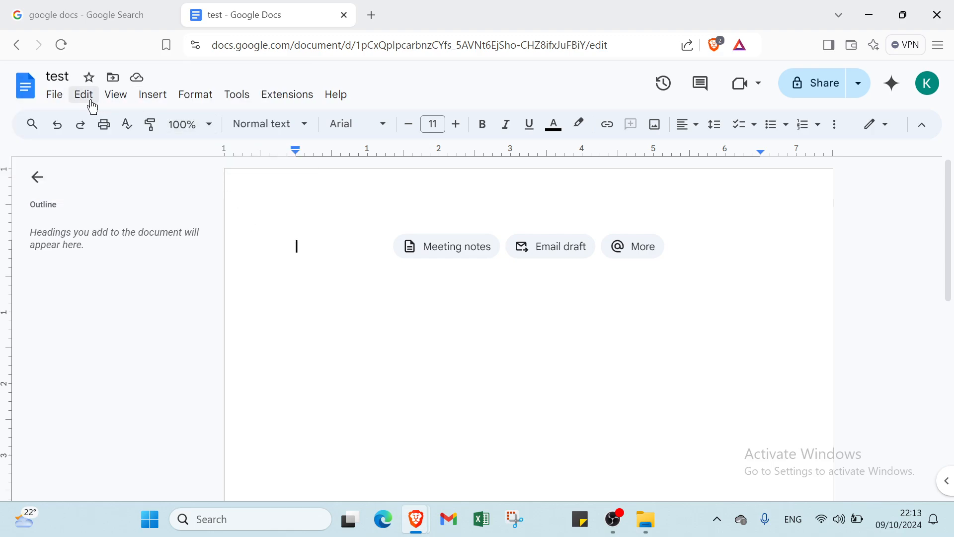
Examine the Meeting notes and More suggestions on the blank page, and close them without inserting anything.
{"action": "left_click", "coordinate": [427, 252]}
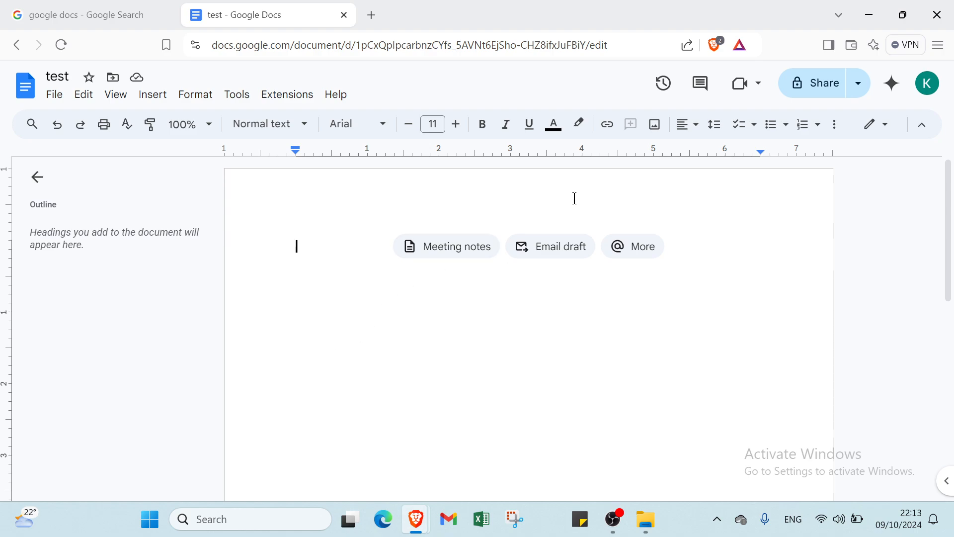
{"action": "left_click", "coordinate": [652, 246]}
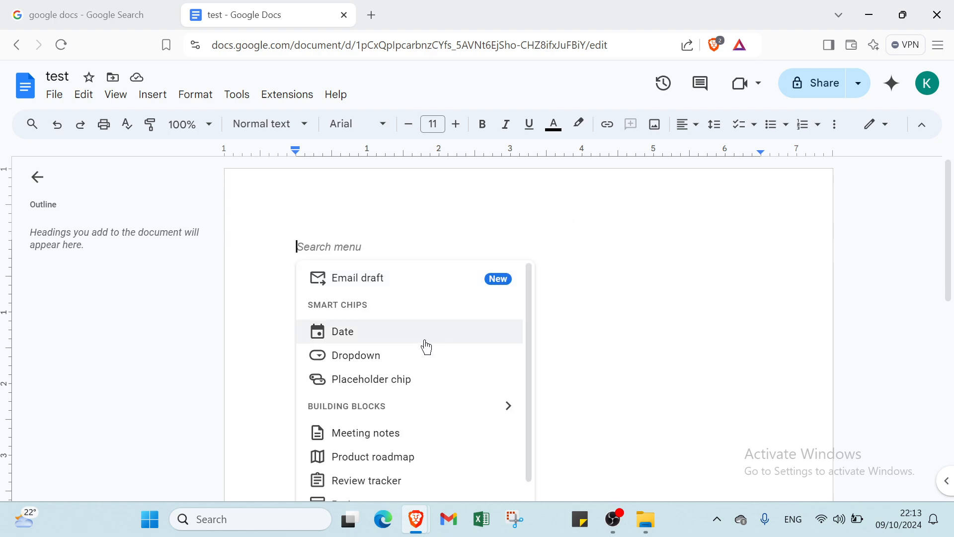
{"action": "scroll", "coordinate": [379, 417], "scroll_direction": "down", "scroll_amount": 3}
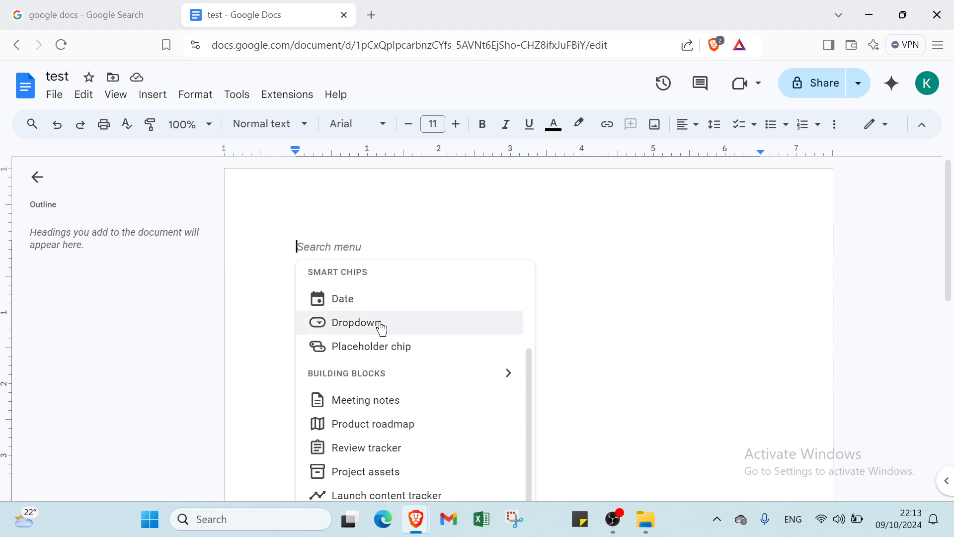
{"action": "key", "text": "Escape"}
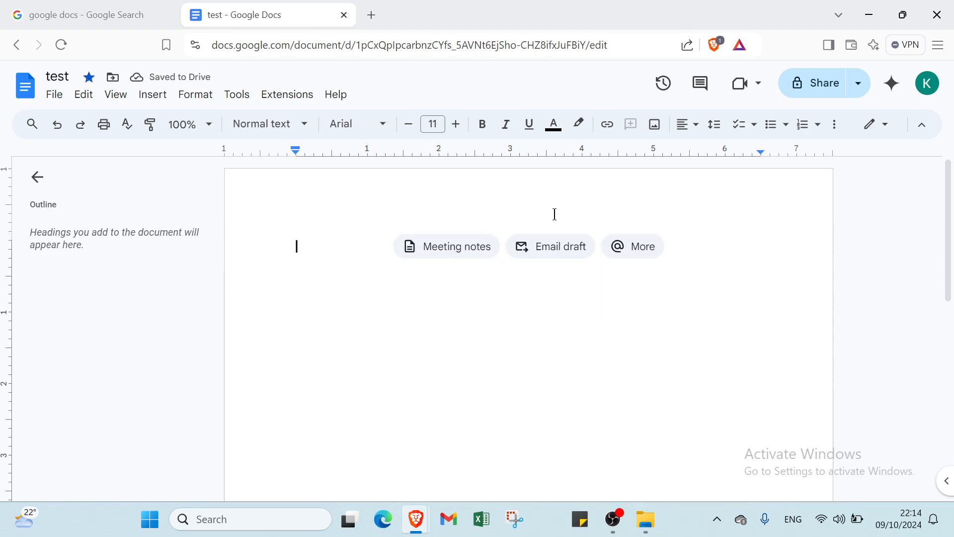
{"action": "left_click", "coordinate": [480, 247]}
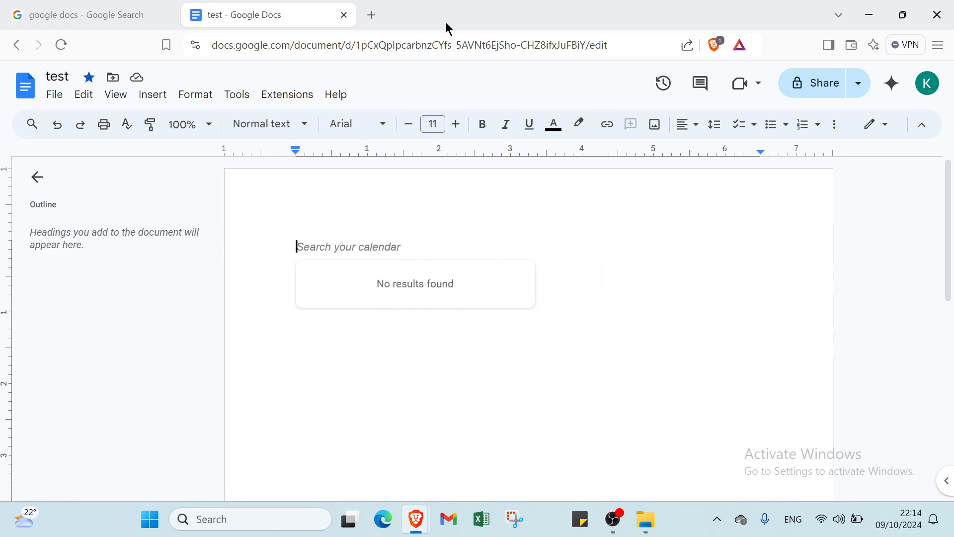
{"action": "left_click", "coordinate": [61, 123]}
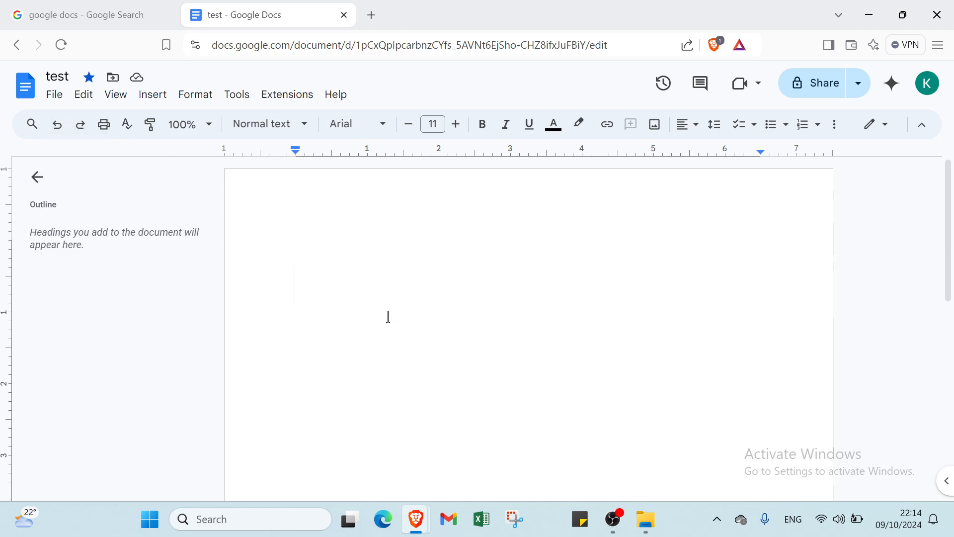
Look through the available file, view, insert, format, tools, extensions and help commands.
{"action": "left_click", "coordinate": [49, 97]}
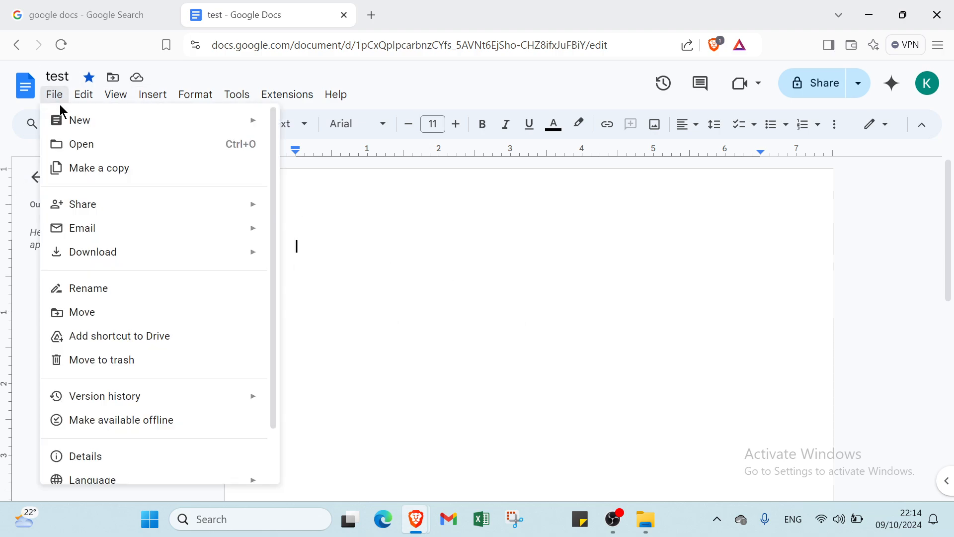
{"action": "mouse_move", "coordinate": [84, 136]}
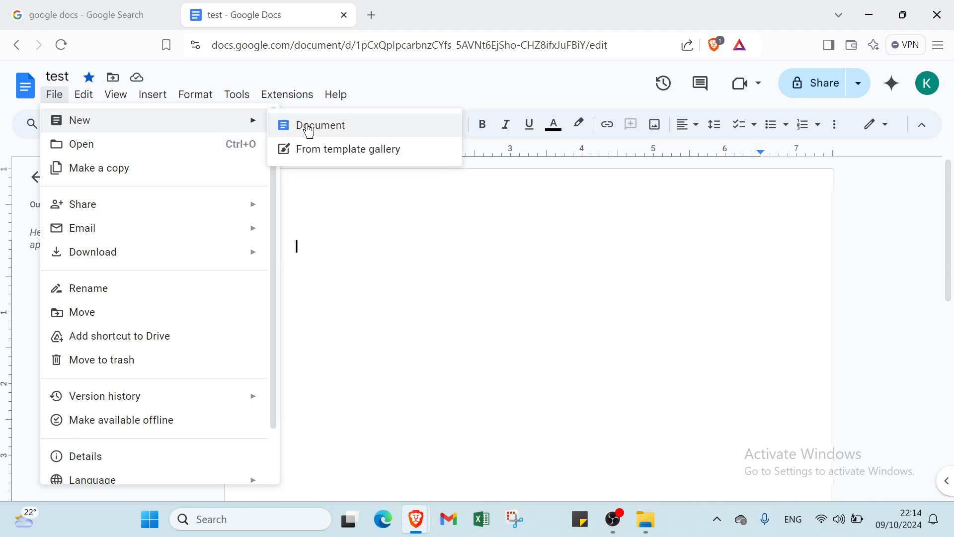
{"action": "mouse_move", "coordinate": [115, 102]}
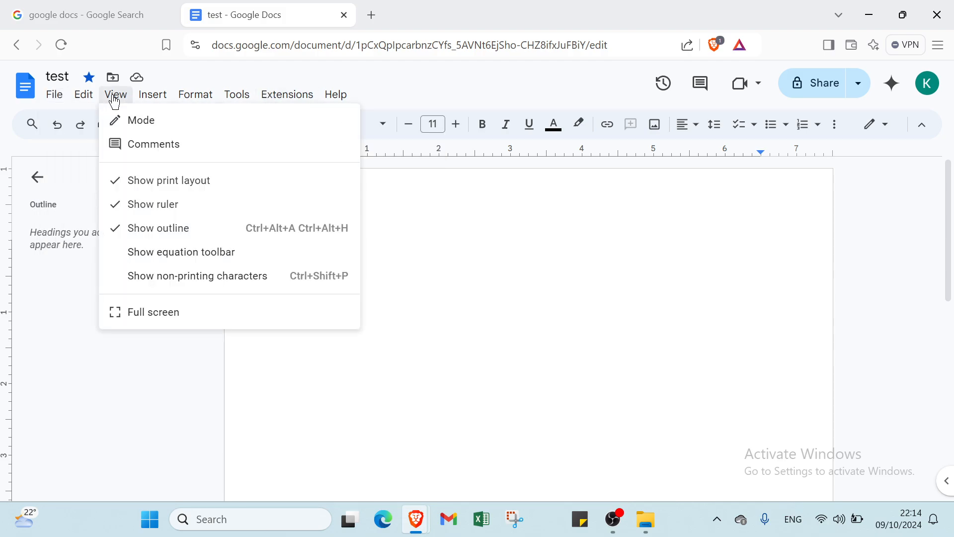
{"action": "mouse_move", "coordinate": [55, 99]}
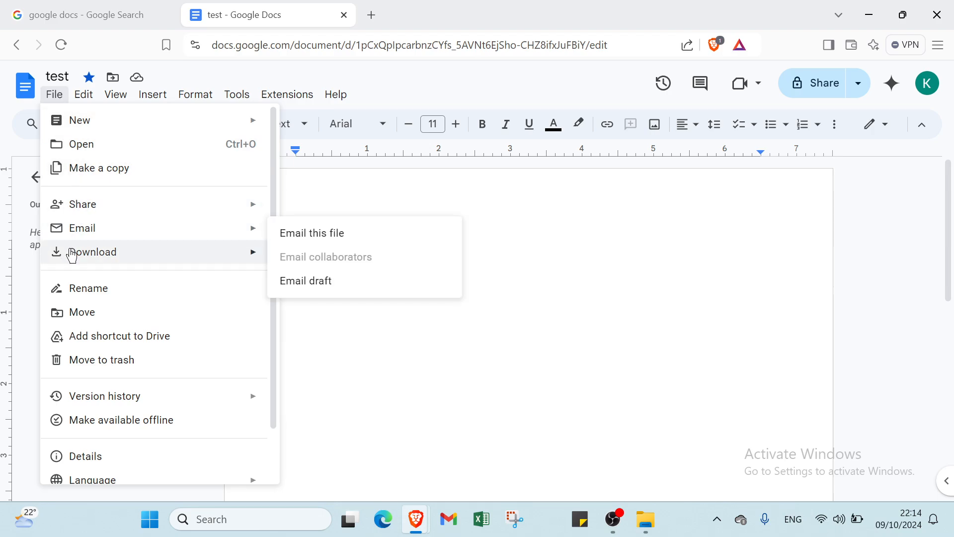
{"action": "scroll", "coordinate": [74, 281], "scroll_direction": "down", "scroll_amount": 3}
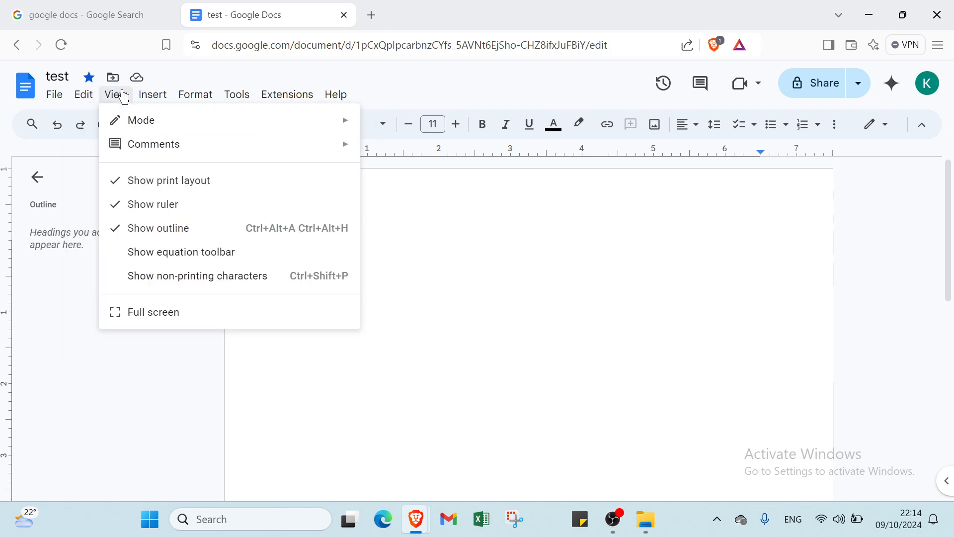
{"action": "scroll", "coordinate": [186, 181], "scroll_direction": "down", "scroll_amount": 1}
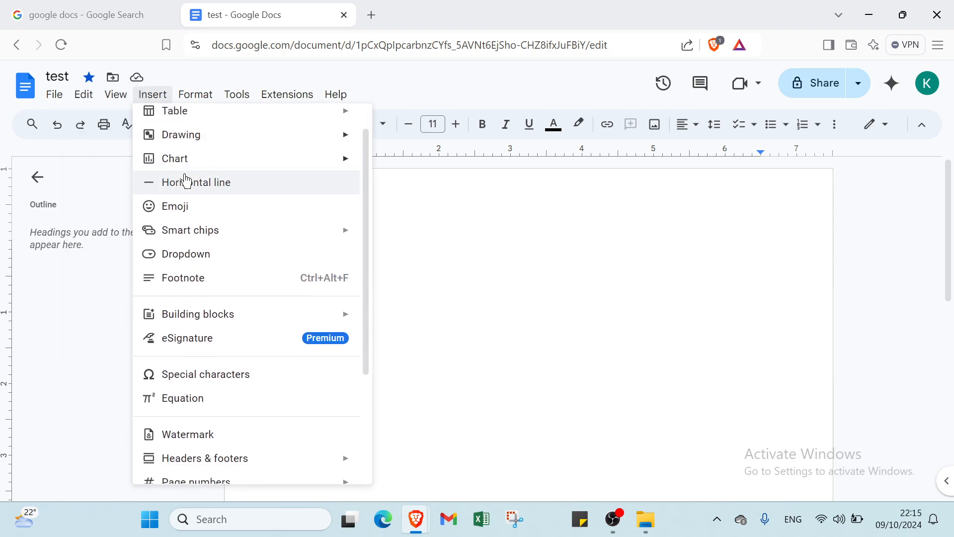
{"action": "scroll", "coordinate": [186, 182], "scroll_direction": "down", "scroll_amount": 3}
{"action": "scroll", "coordinate": [187, 181], "scroll_direction": "up", "scroll_amount": 4}
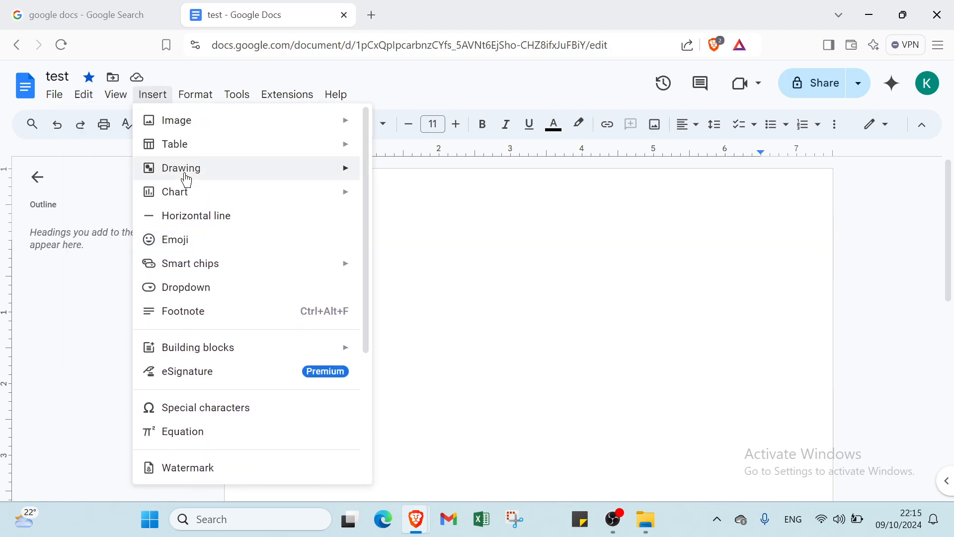
{"action": "scroll", "coordinate": [184, 176], "scroll_direction": "down", "scroll_amount": 2}
{"action": "scroll", "coordinate": [185, 172], "scroll_direction": "up", "scroll_amount": 2}
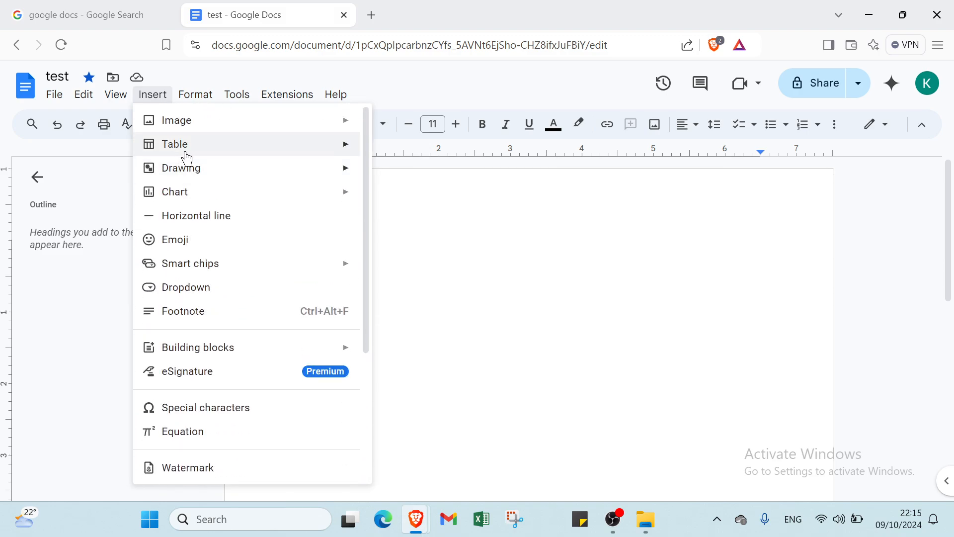
{"action": "mouse_move", "coordinate": [202, 94]}
{"action": "mouse_move", "coordinate": [243, 93]}
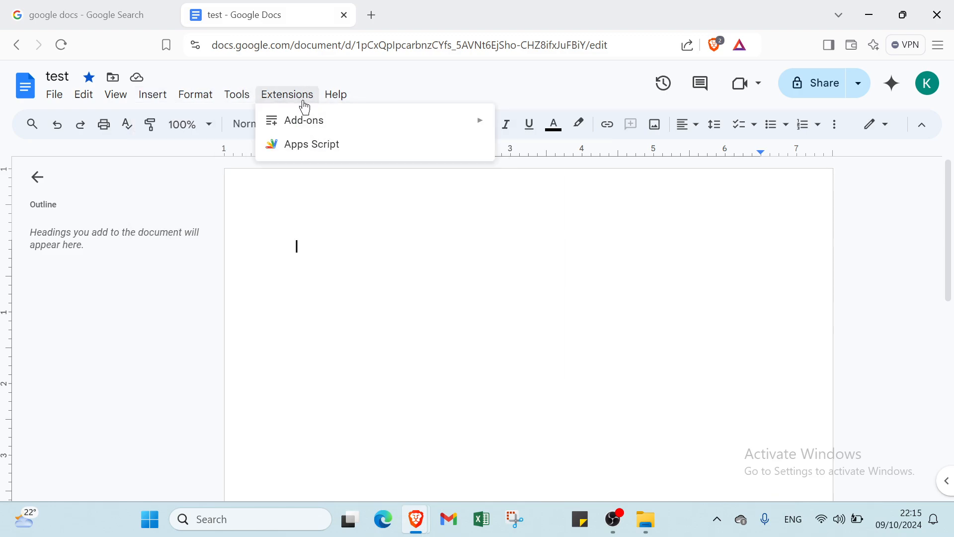
{"action": "mouse_move", "coordinate": [336, 96]}
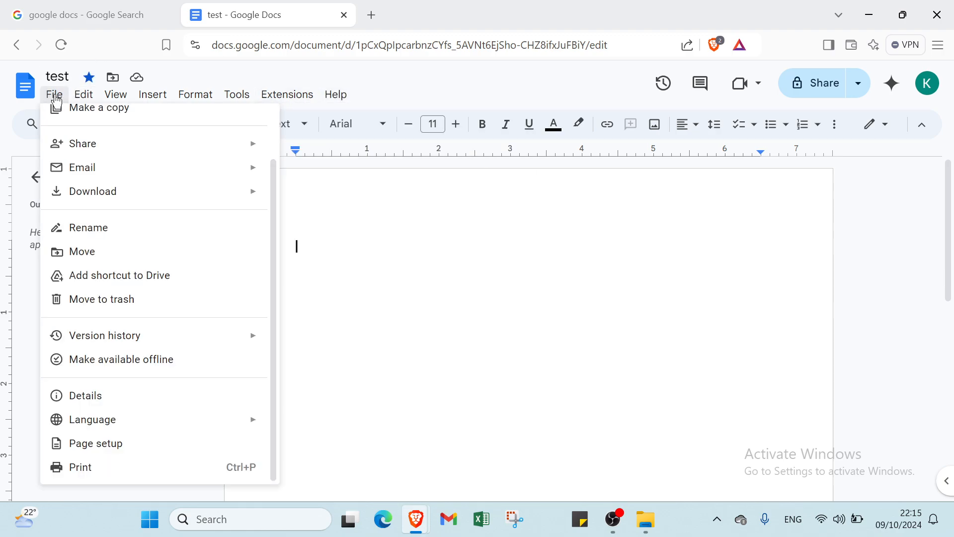
{"action": "left_click", "coordinate": [414, 288]}
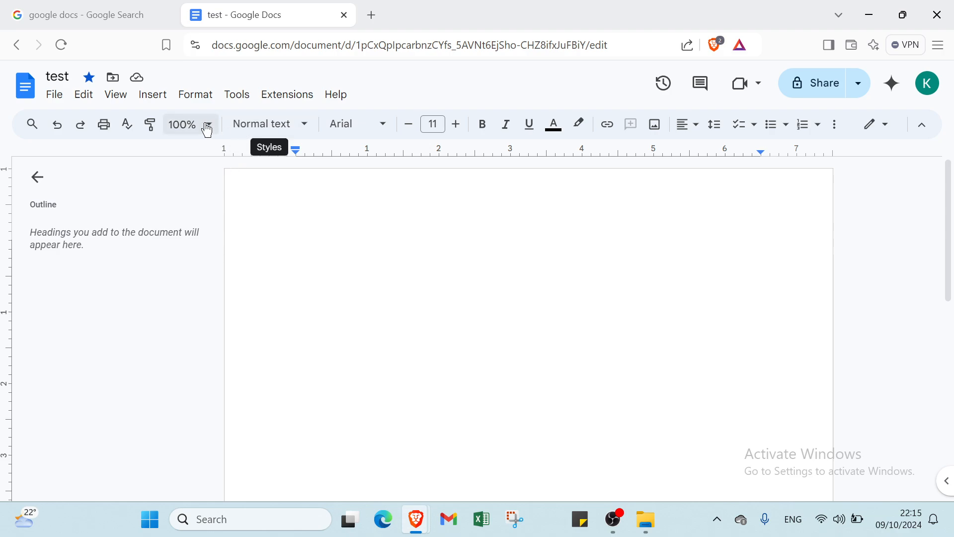
Try page zoom levels of 150% and 200%, and restore the zoom to 100%.
{"action": "left_click", "coordinate": [191, 125]}
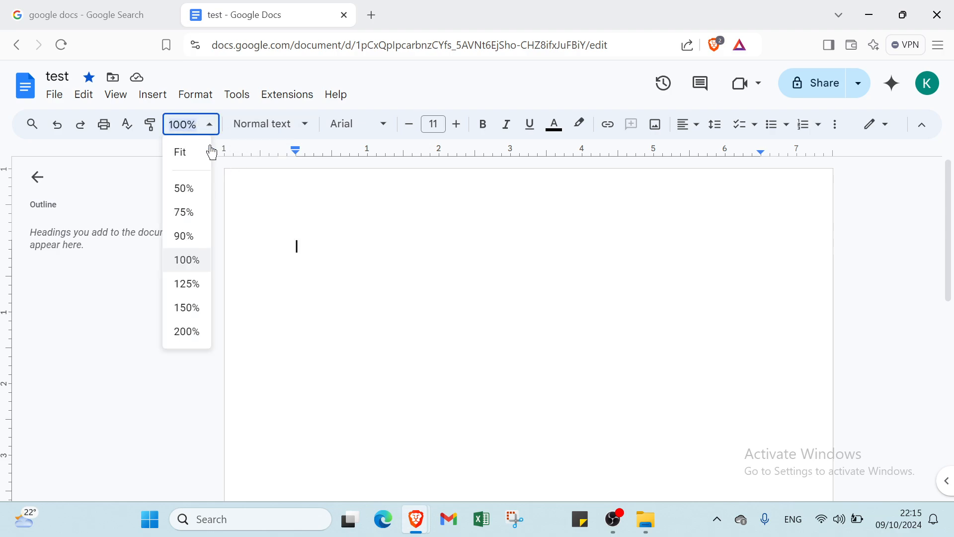
{"action": "left_click", "coordinate": [207, 313]}
{"action": "left_click", "coordinate": [188, 124]}
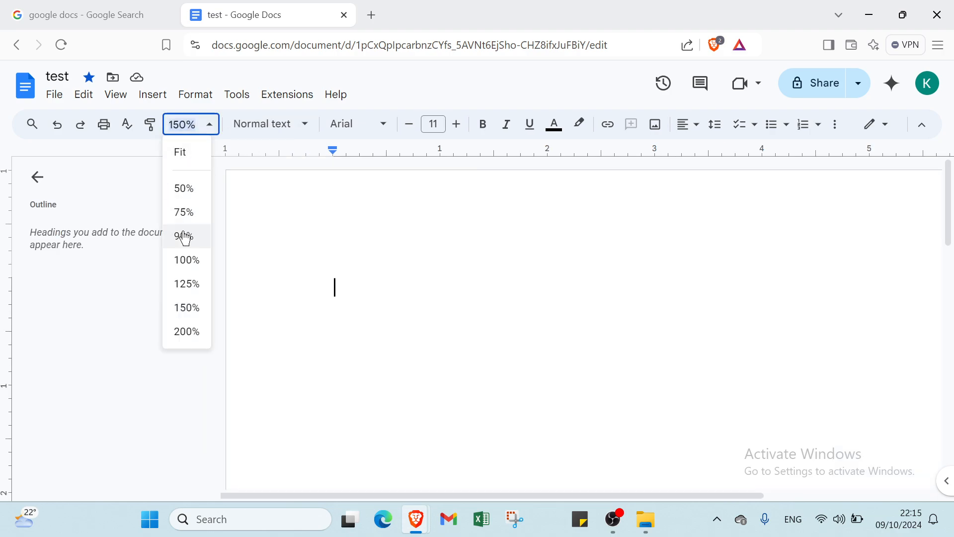
{"action": "left_click", "coordinate": [184, 332]}
{"action": "left_click", "coordinate": [190, 125]}
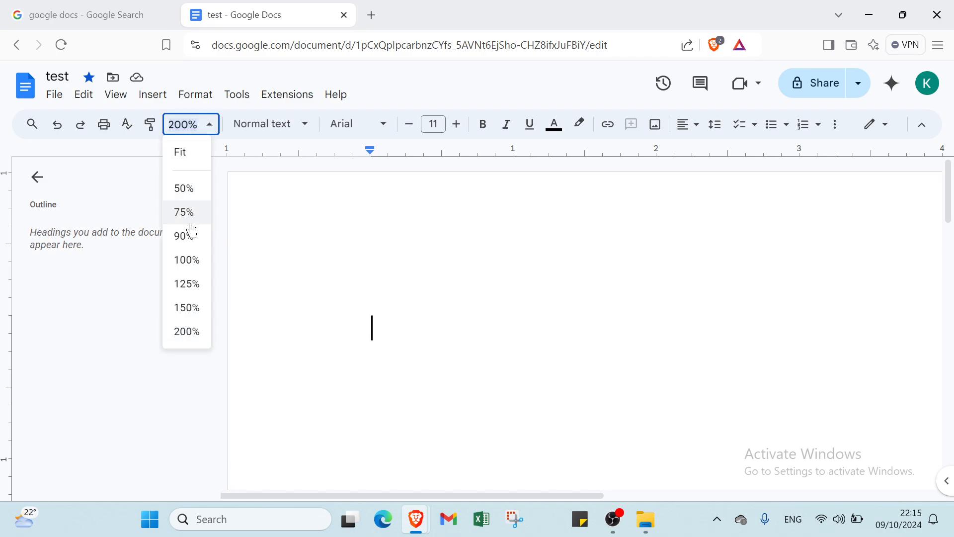
{"action": "left_click", "coordinate": [192, 256]}
Apply the Title style to the empty first line, with bold text at font size 60.
{"action": "left_click", "coordinate": [245, 124]}
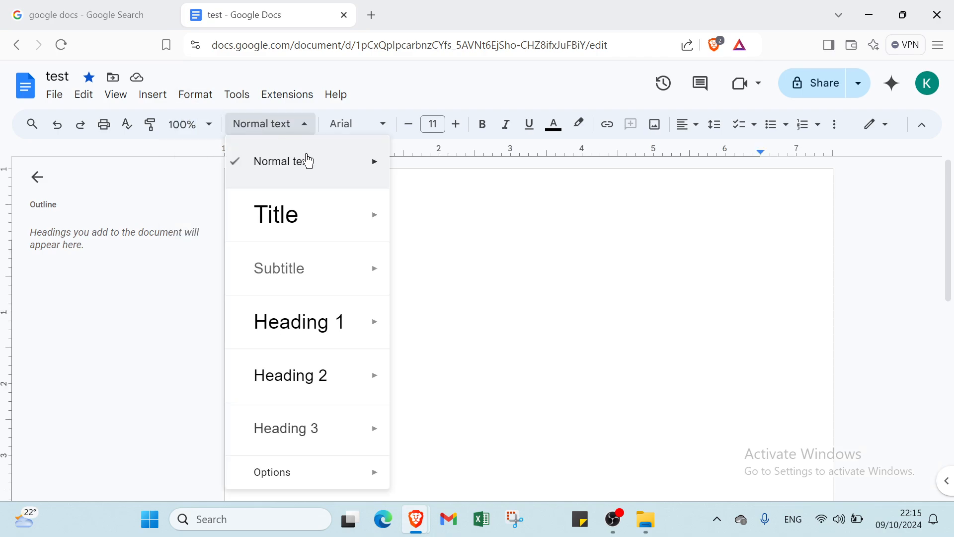
{"action": "left_click", "coordinate": [313, 214]}
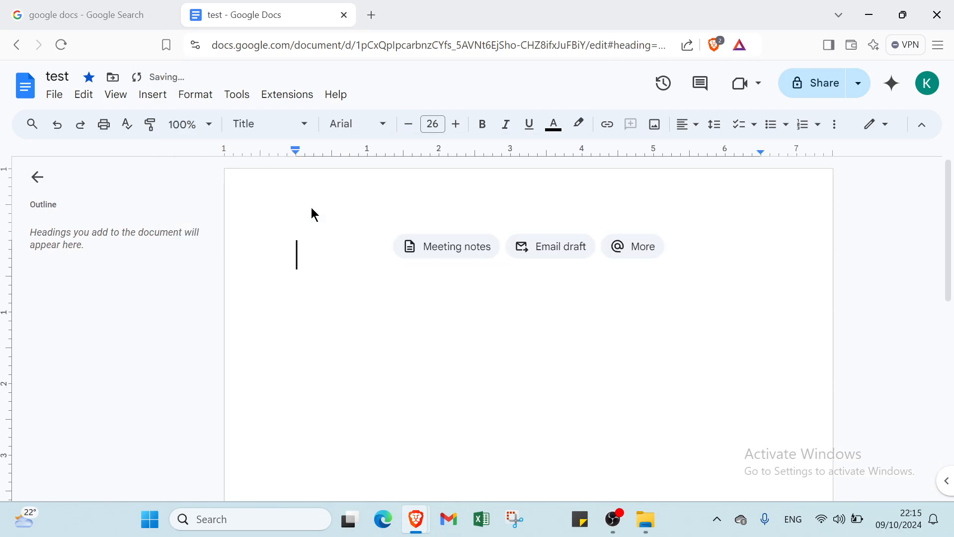
{"action": "left_click", "coordinate": [433, 124]}
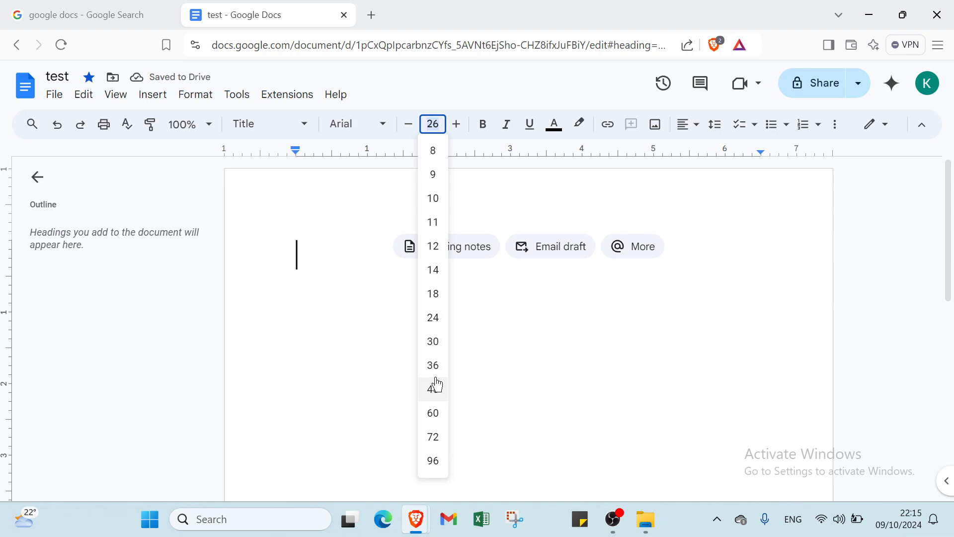
{"action": "left_click", "coordinate": [437, 415]}
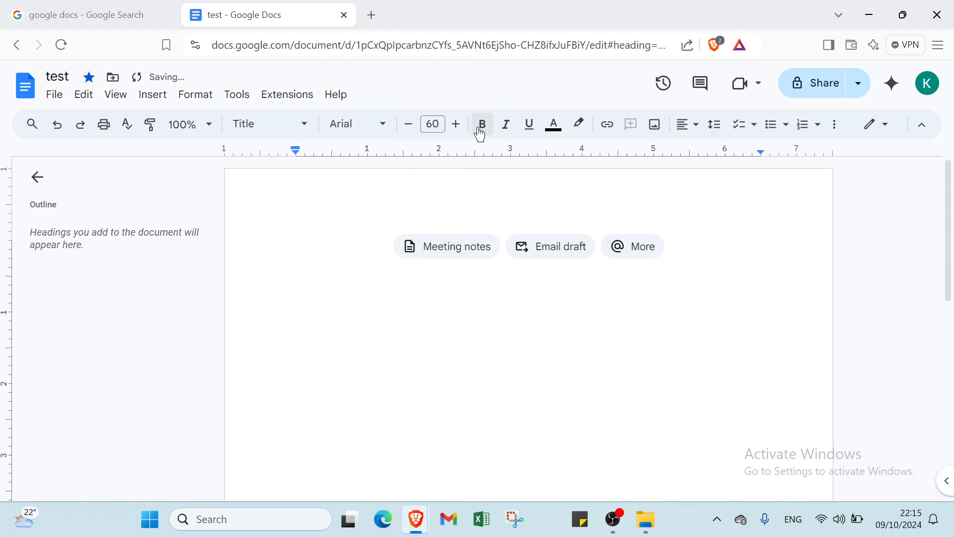
Write the title "Google docs" in dark grey and start a new line below it.
{"action": "left_click", "coordinate": [556, 127]}
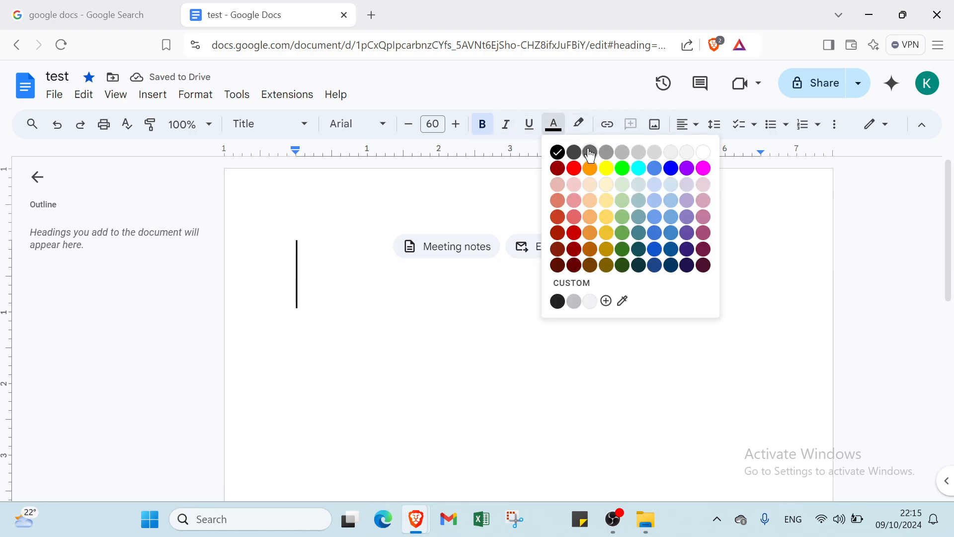
{"action": "left_click", "coordinate": [574, 151]}
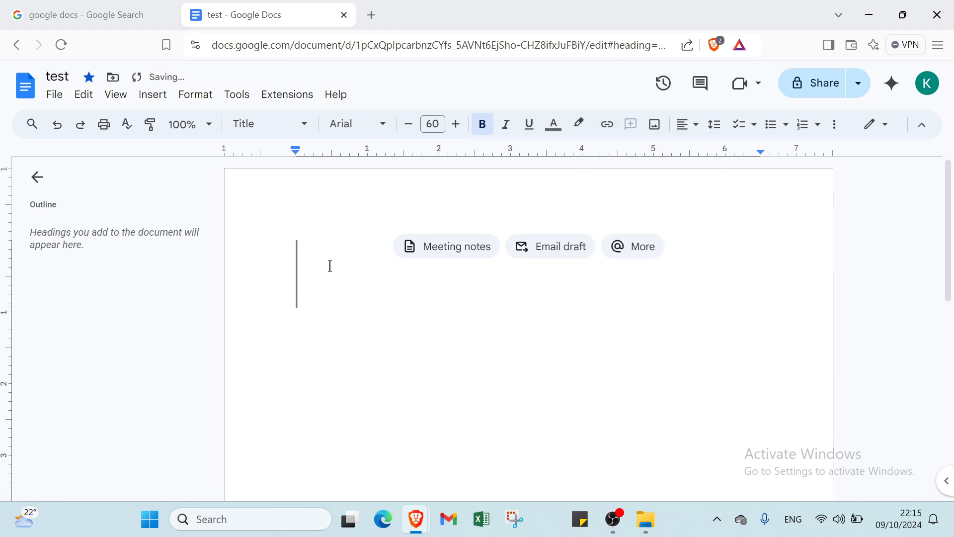
{"action": "type", "text": "go"}
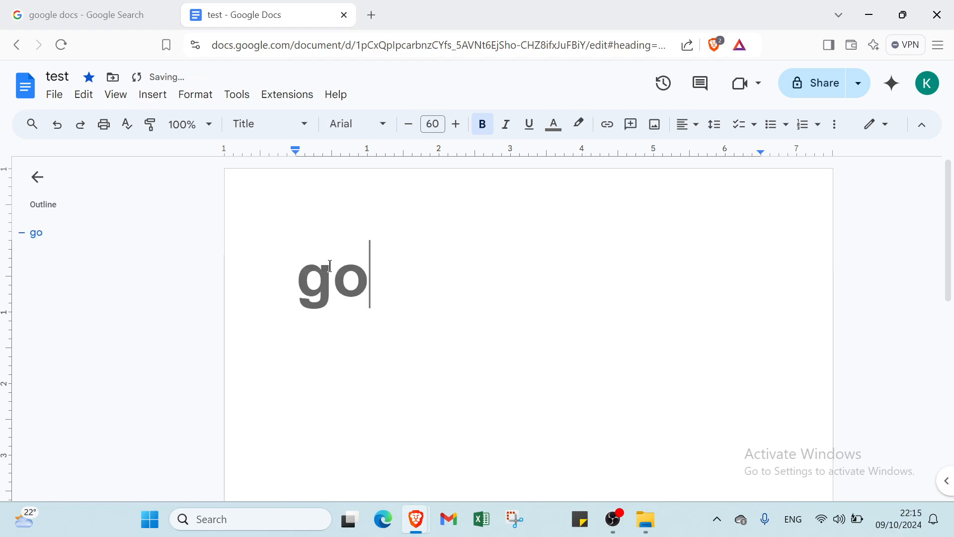
{"action": "type", "text": "og"}
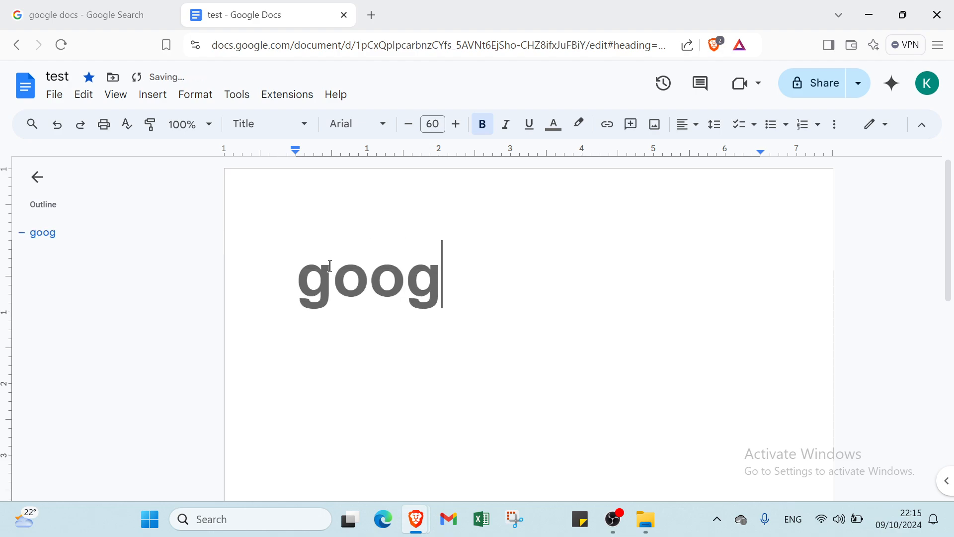
{"action": "type", "text": "le docs"}
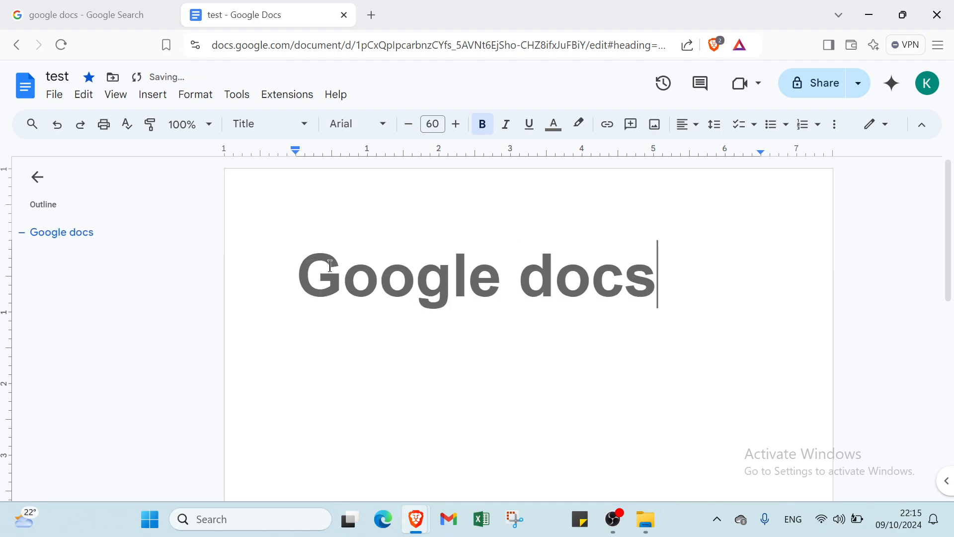
{"action": "key", "text": "Return"}
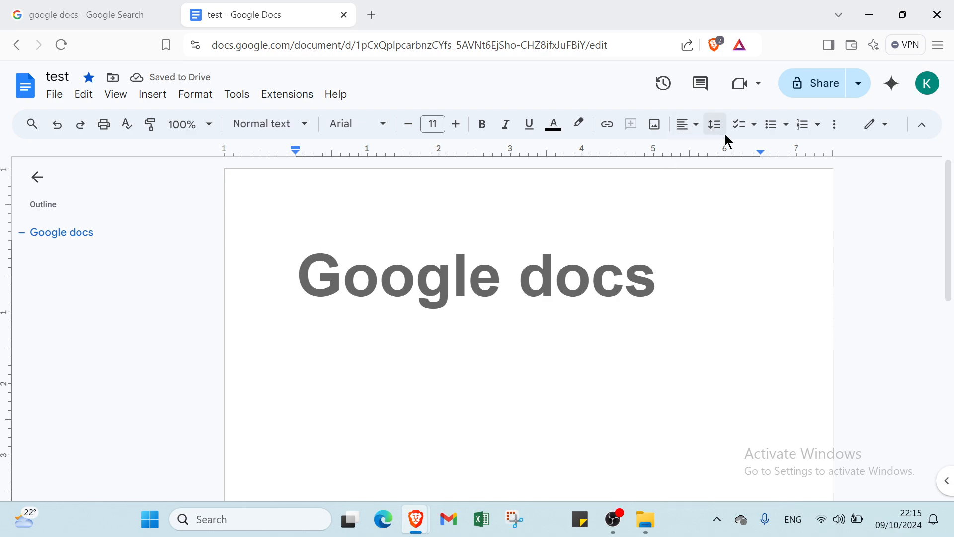
Start a numbered list under the title and format its first number as Heading 1 at font size 36.
{"action": "left_click", "coordinate": [804, 128]}
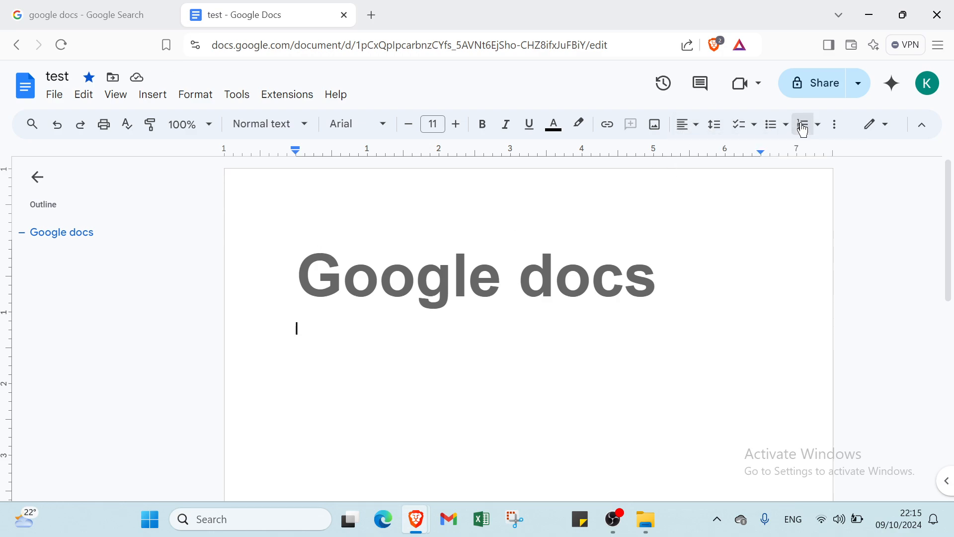
{"action": "left_click", "coordinate": [660, 281]}
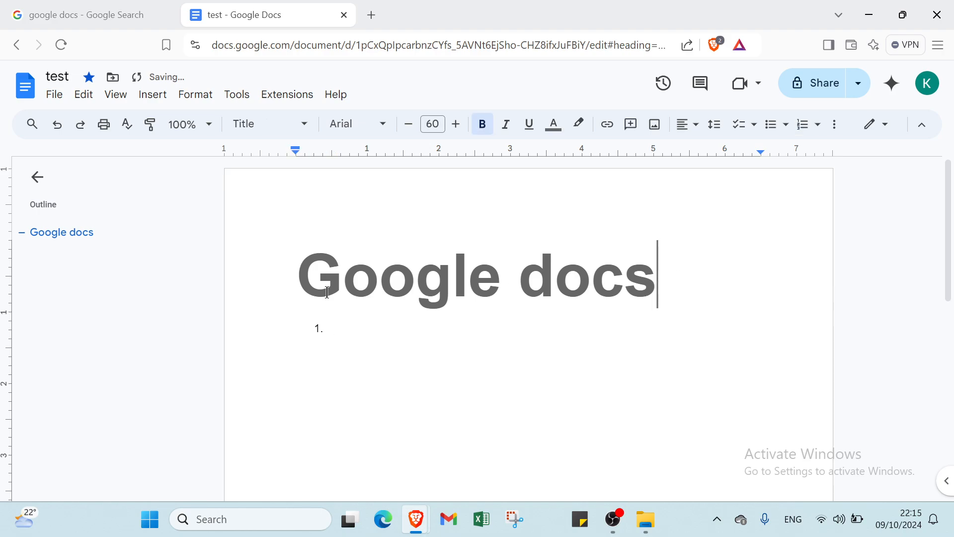
{"action": "left_click", "coordinate": [321, 329]}
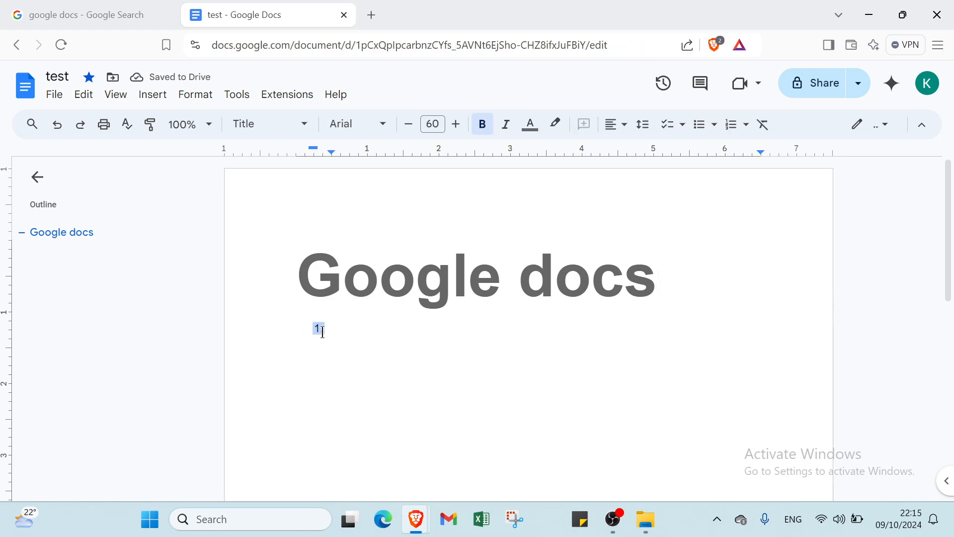
{"action": "left_click", "coordinate": [273, 128]}
{"action": "mouse_move", "coordinate": [232, 287]}
{"action": "left_click", "coordinate": [294, 334]}
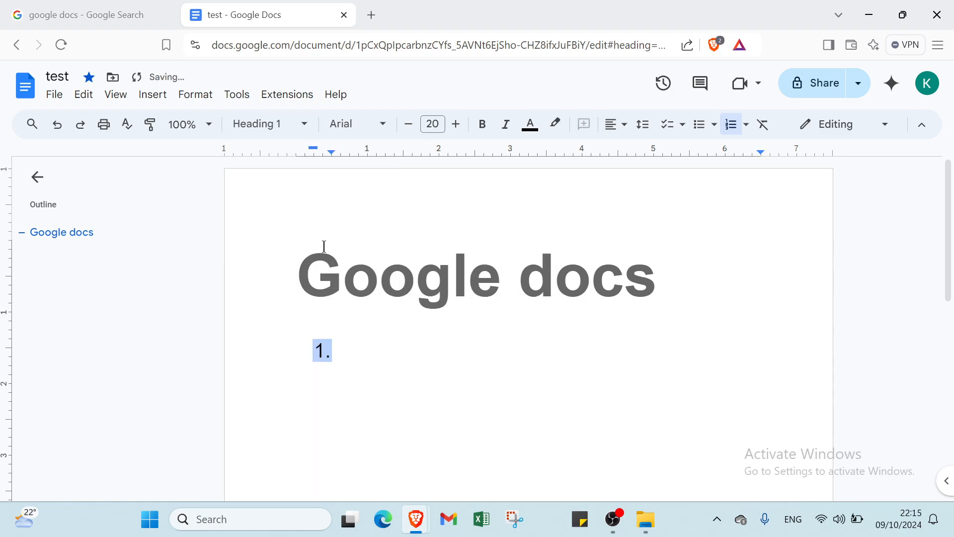
{"action": "left_click", "coordinate": [435, 121]}
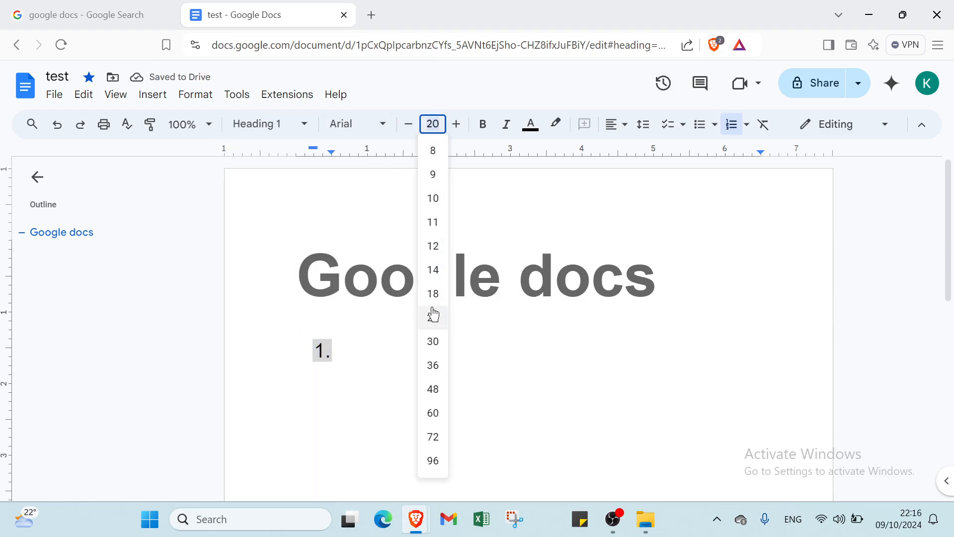
{"action": "left_click", "coordinate": [433, 366]}
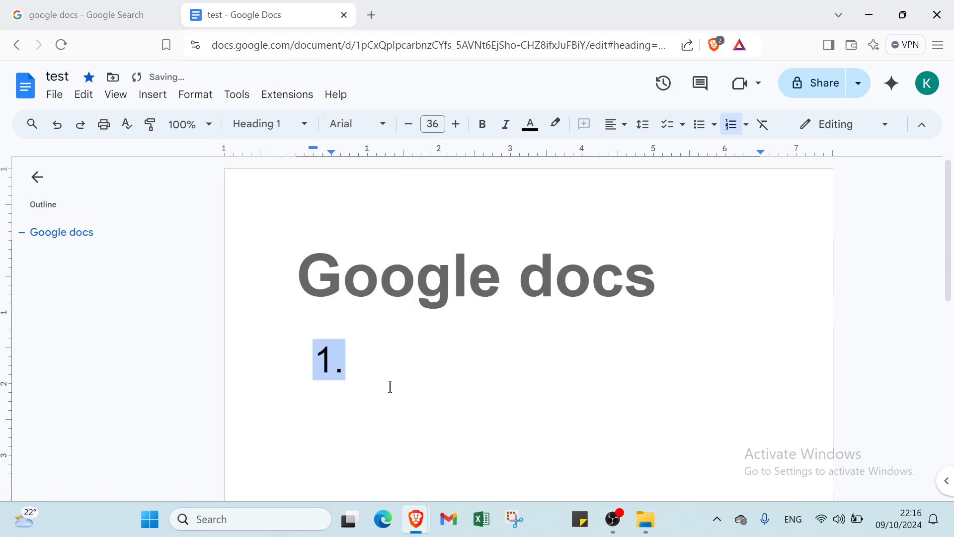
{"action": "left_click", "coordinate": [378, 376]}
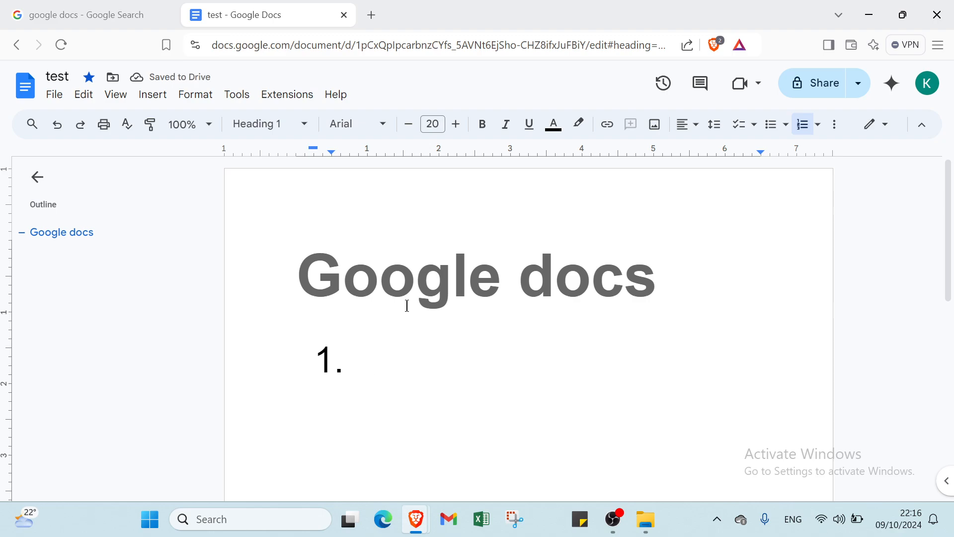
Write "What is the secret of google docs" as the first list item, underlined at font size 36.
{"action": "left_click", "coordinate": [431, 121]}
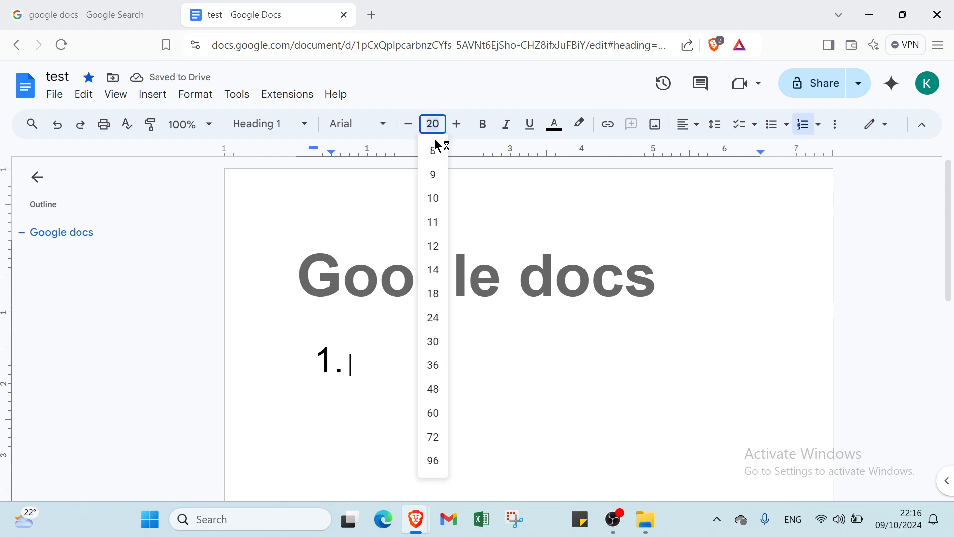
{"action": "left_click", "coordinate": [433, 366]}
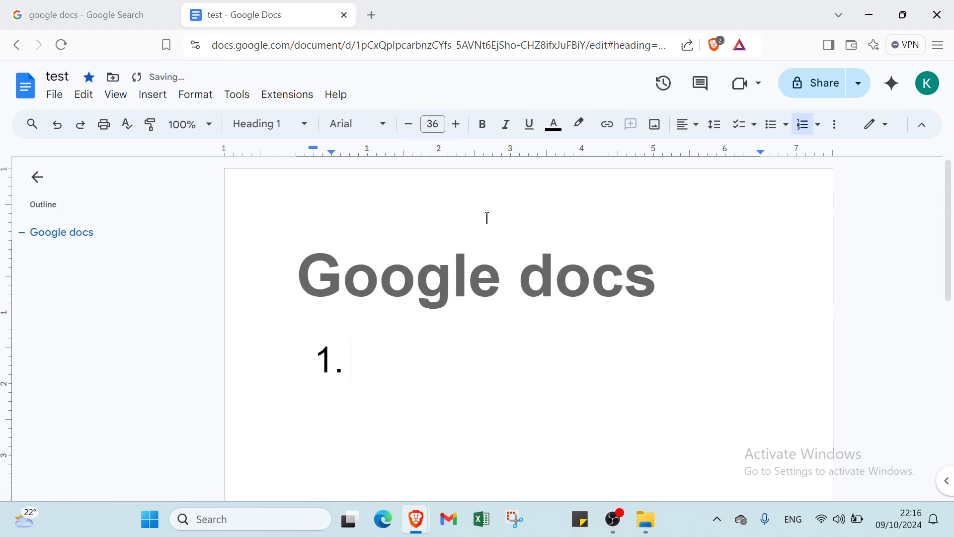
{"action": "left_click", "coordinate": [530, 131]}
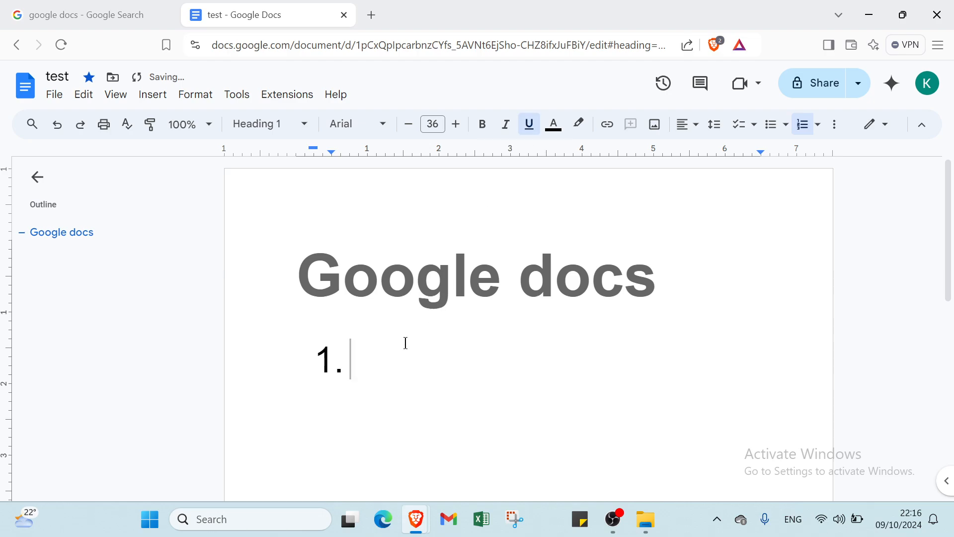
{"action": "type", "text": "w"}
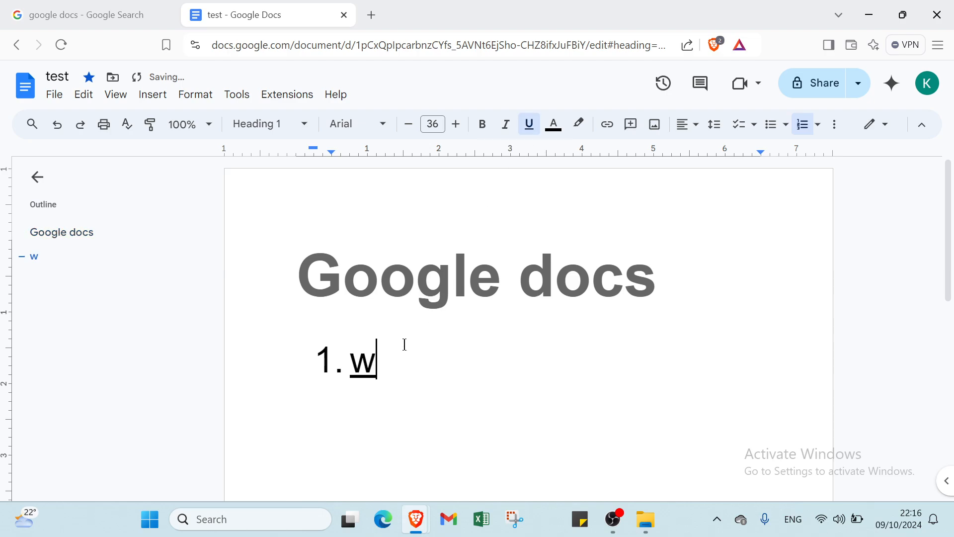
{"action": "key", "text": "BackSpace"}
{"action": "type", "text": "W"}
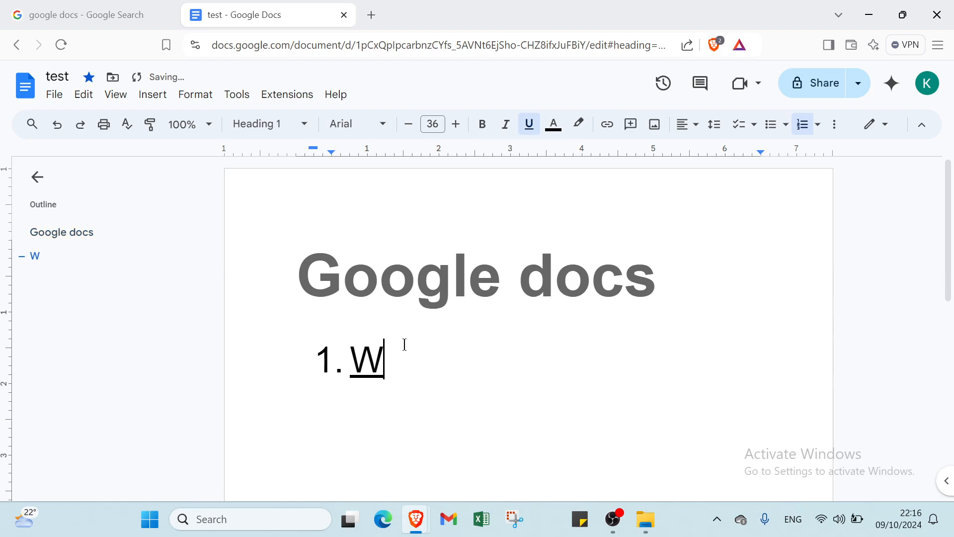
{"action": "type", "text": "hat "}
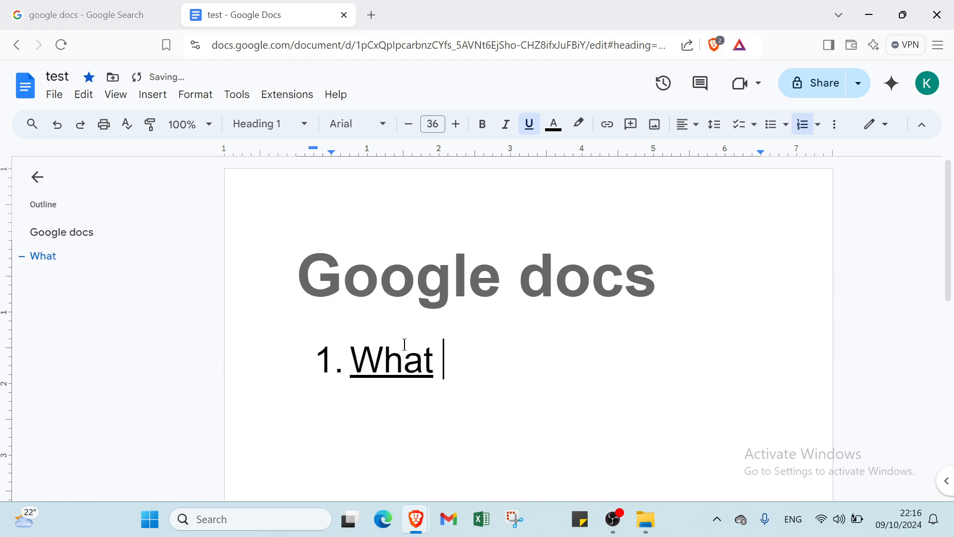
{"action": "type", "text": "is "}
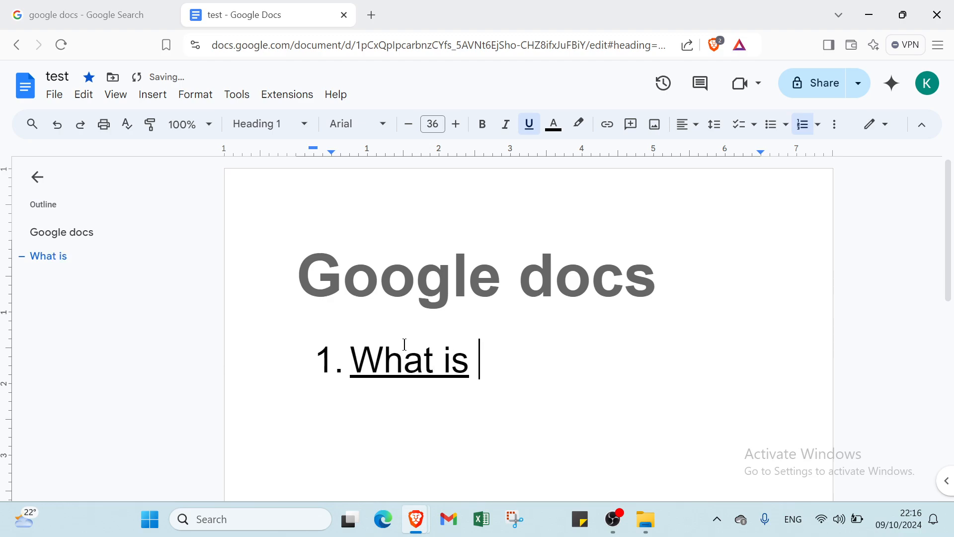
{"action": "type", "text": "the sec"}
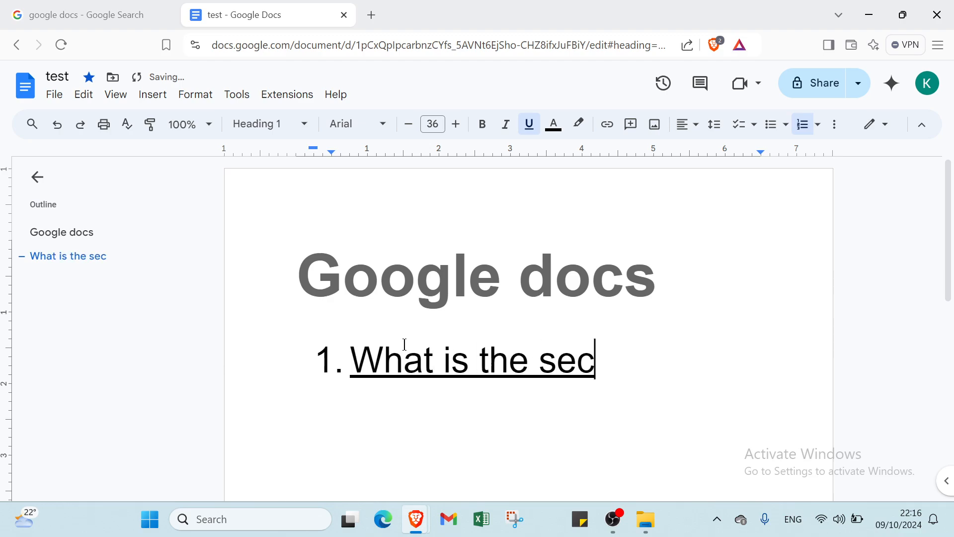
{"action": "type", "text": "ret "}
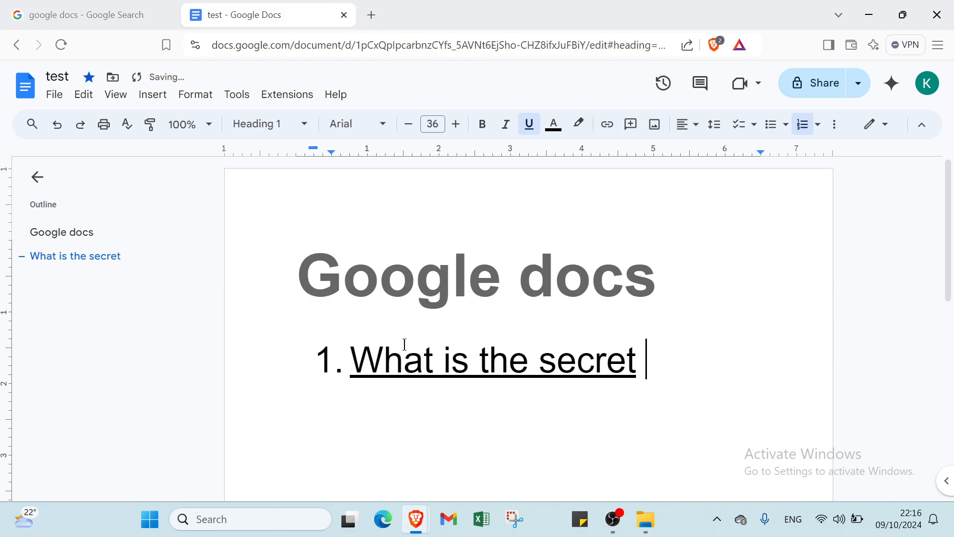
{"action": "type", "text": "of g"}
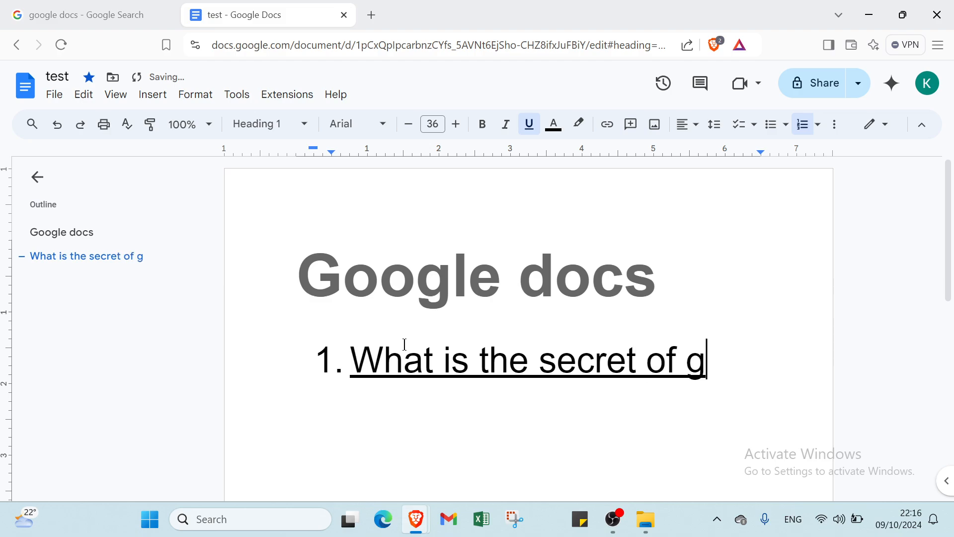
{"action": "type", "text": "oogl"}
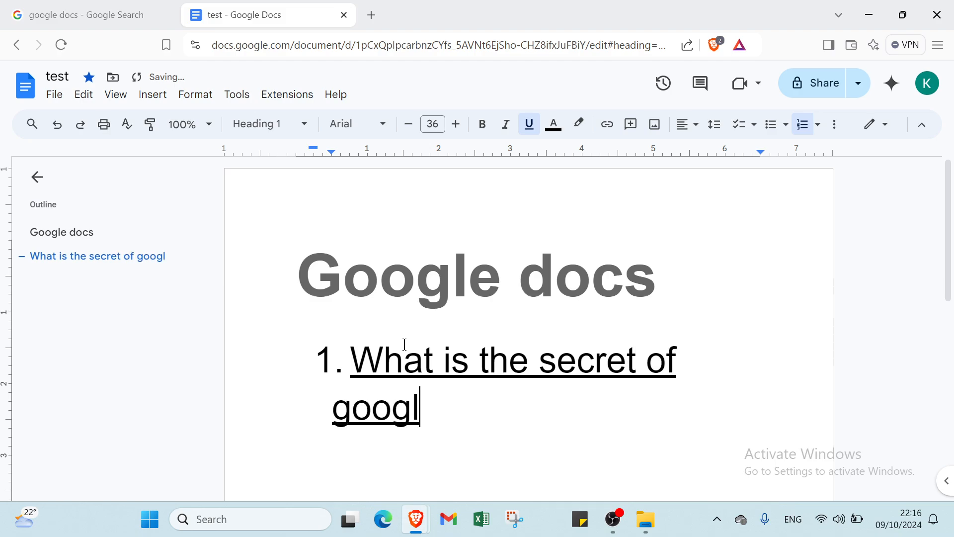
{"action": "type", "text": "e docs"}
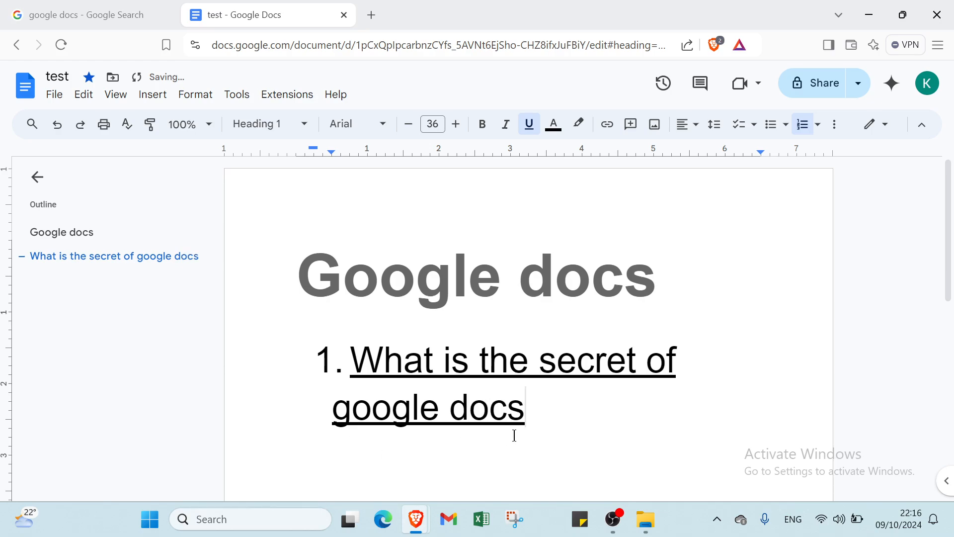
Add a second numbered list item reading "How to get started".
{"action": "key", "text": "Return"}
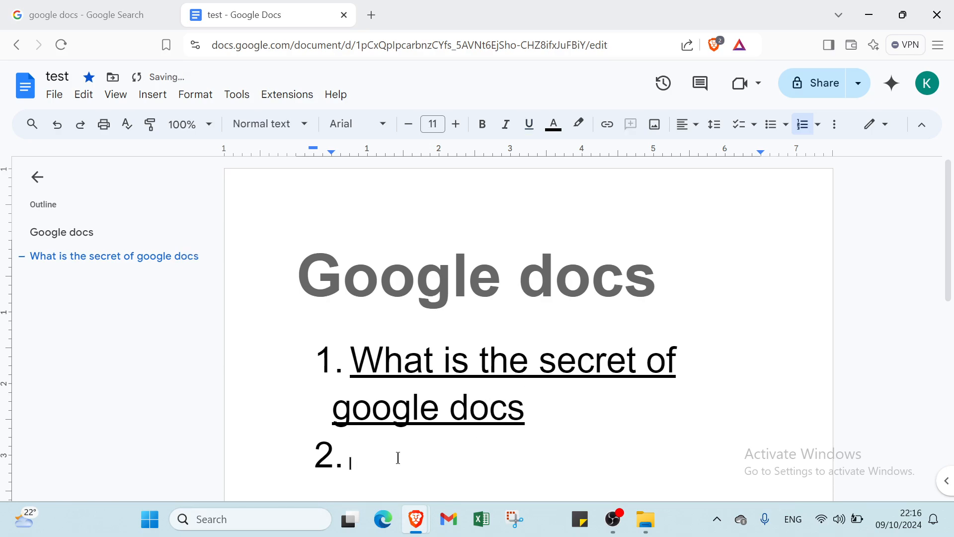
{"action": "key", "text": "Return"}
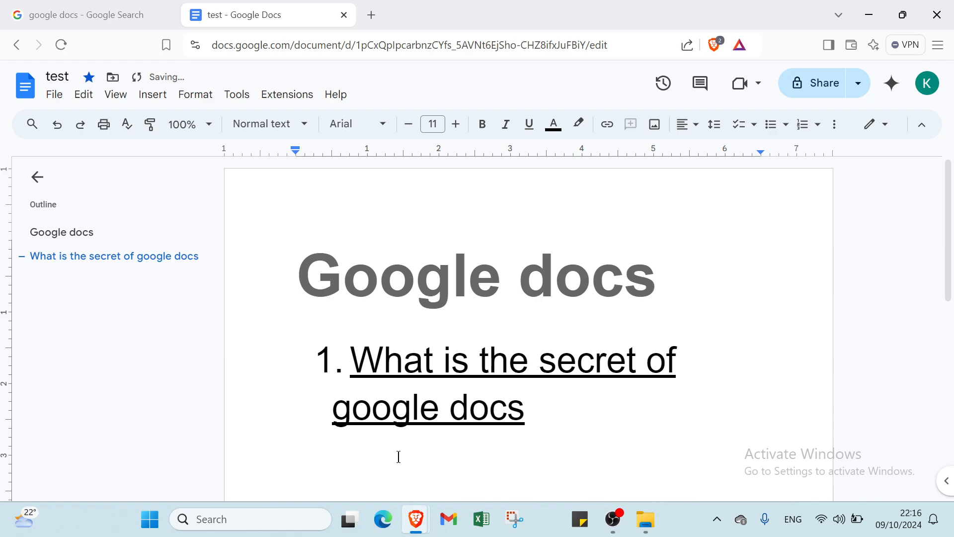
{"action": "key", "text": "BackSpace"}
{"action": "key", "text": "Return"}
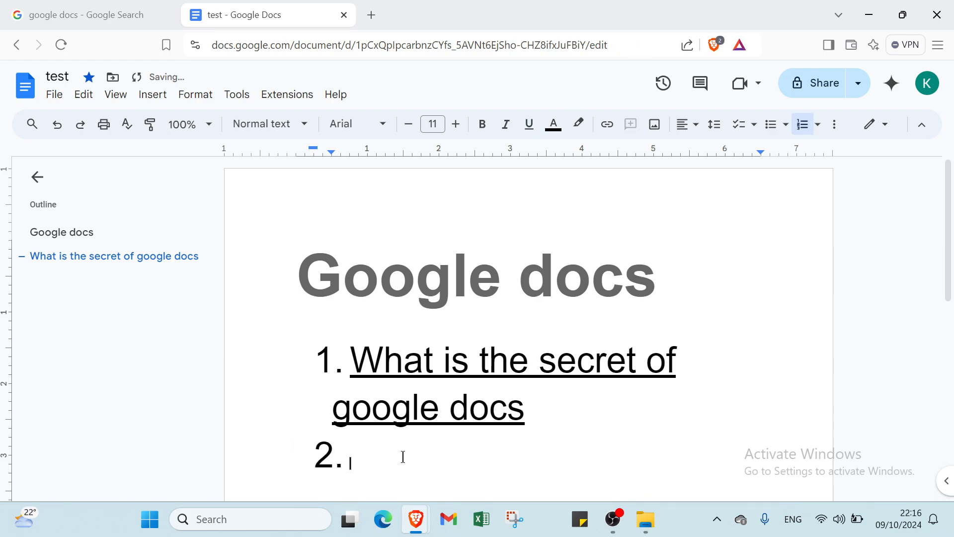
{"action": "type", "text": "how"}
Format the second list item's text as Heading 1, underlined at font size 36.
{"action": "left_click_drag", "start_coordinate": [431, 458], "coordinate": [348, 462]}
{"action": "left_click", "coordinate": [347, 461]}
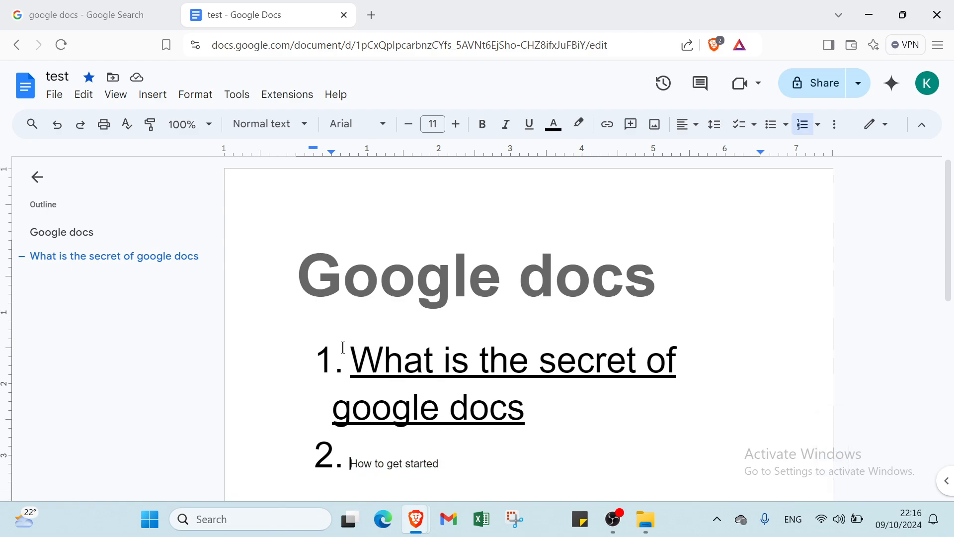
{"action": "left_click_drag", "start_coordinate": [448, 470], "coordinate": [354, 445]}
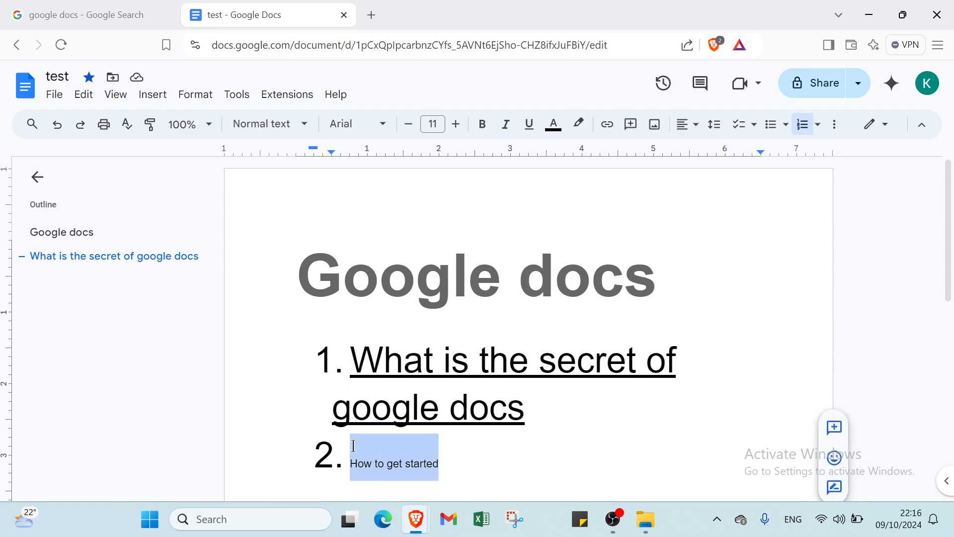
{"action": "left_click", "coordinate": [266, 124]}
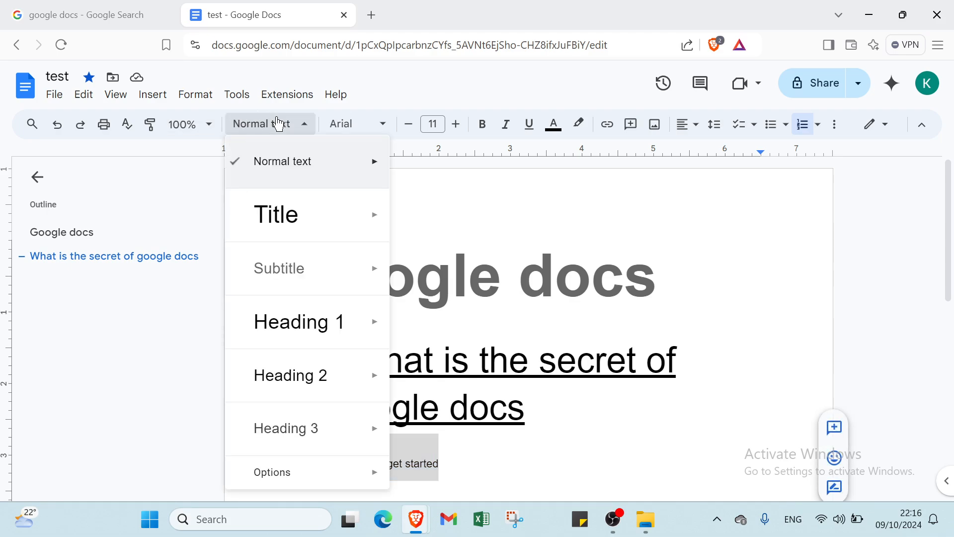
{"action": "left_click", "coordinate": [308, 324]}
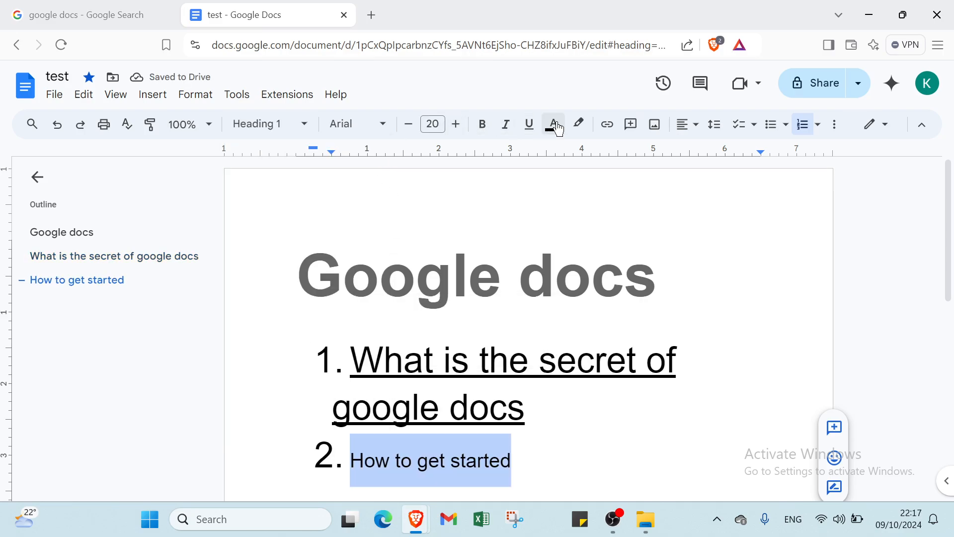
{"action": "left_click", "coordinate": [533, 126]}
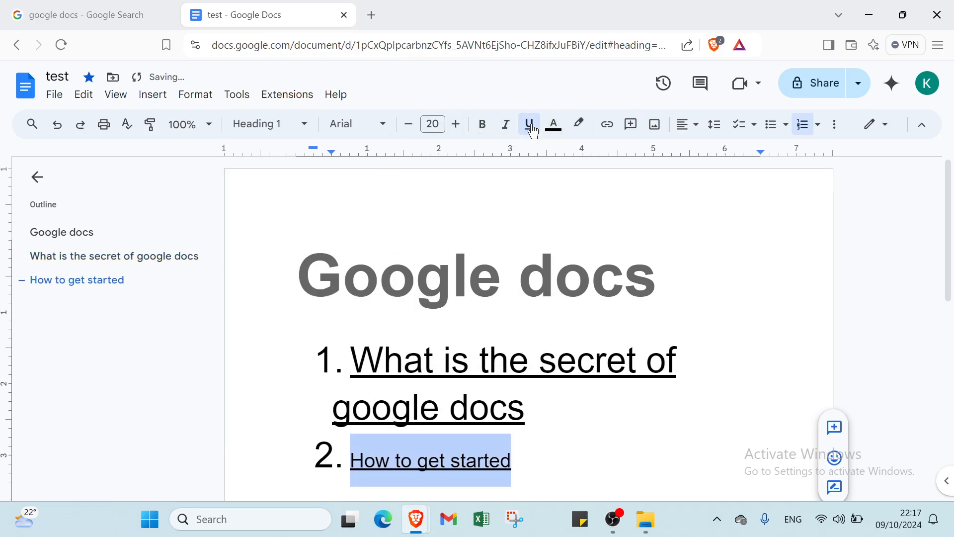
{"action": "left_click", "coordinate": [433, 125]}
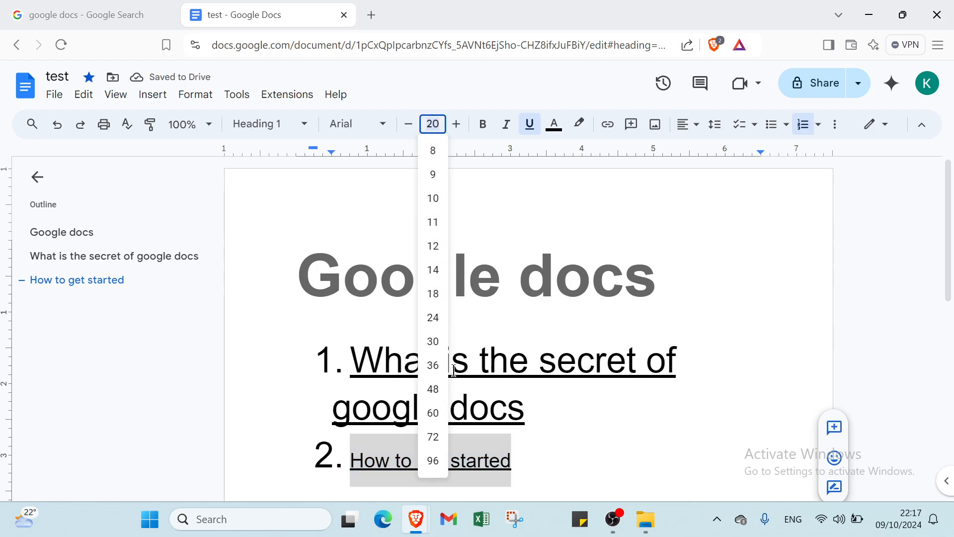
{"action": "left_click", "coordinate": [433, 366]}
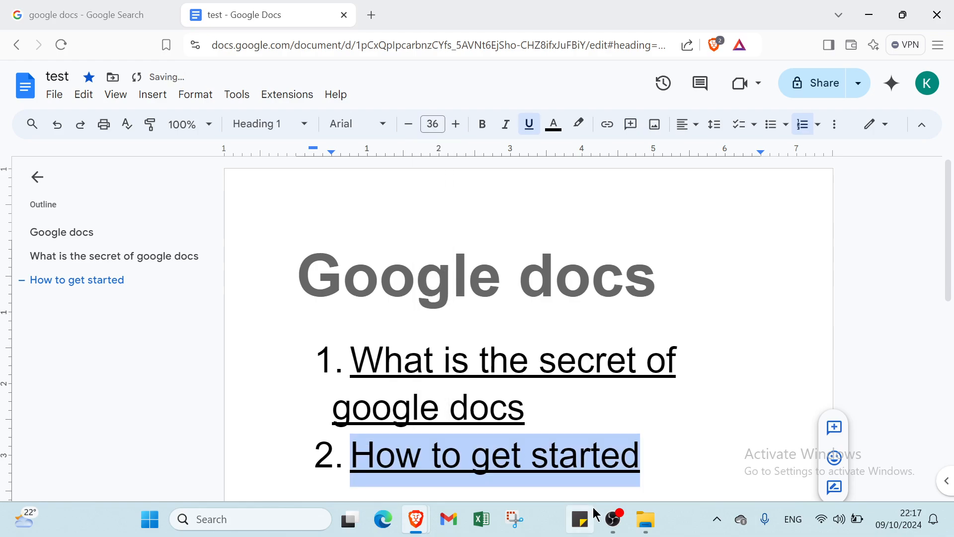
Add a sweating-smile emoji reaction to the "How to get started" list item.
{"action": "scroll", "coordinate": [660, 368], "scroll_direction": "down", "scroll_amount": 4}
{"action": "scroll", "coordinate": [664, 323], "scroll_direction": "up", "scroll_amount": 5}
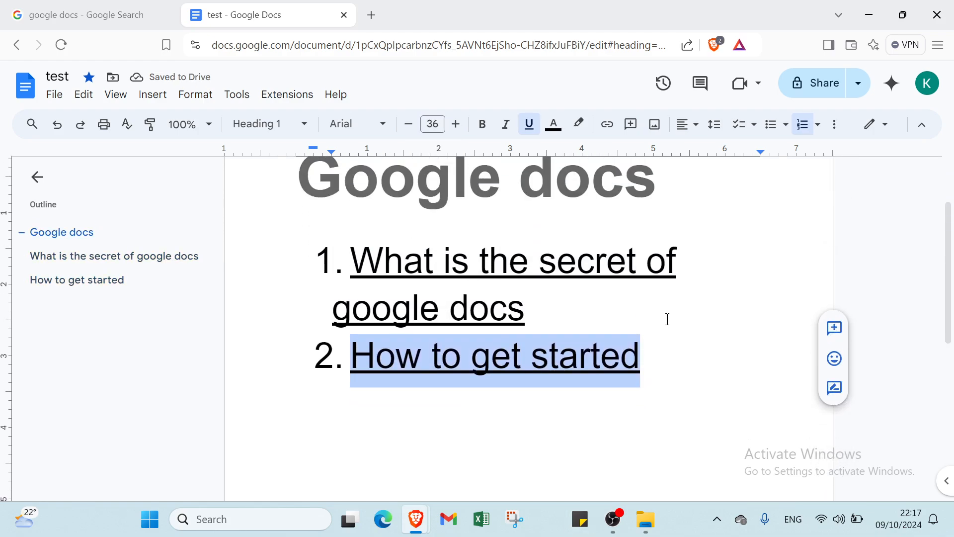
{"action": "scroll", "coordinate": [740, 318], "scroll_direction": "down", "scroll_amount": 5}
{"action": "left_click", "coordinate": [835, 208]}
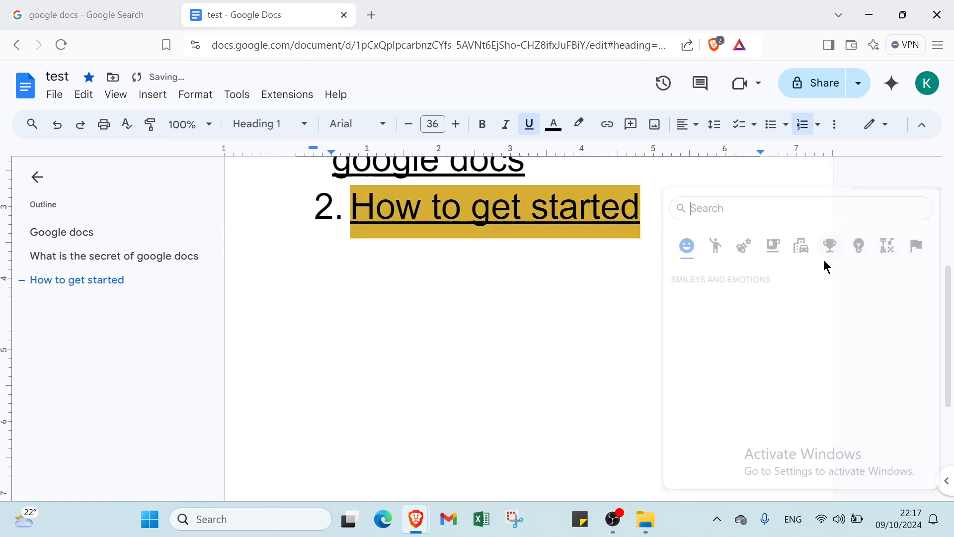
{"action": "left_click", "coordinate": [831, 310]}
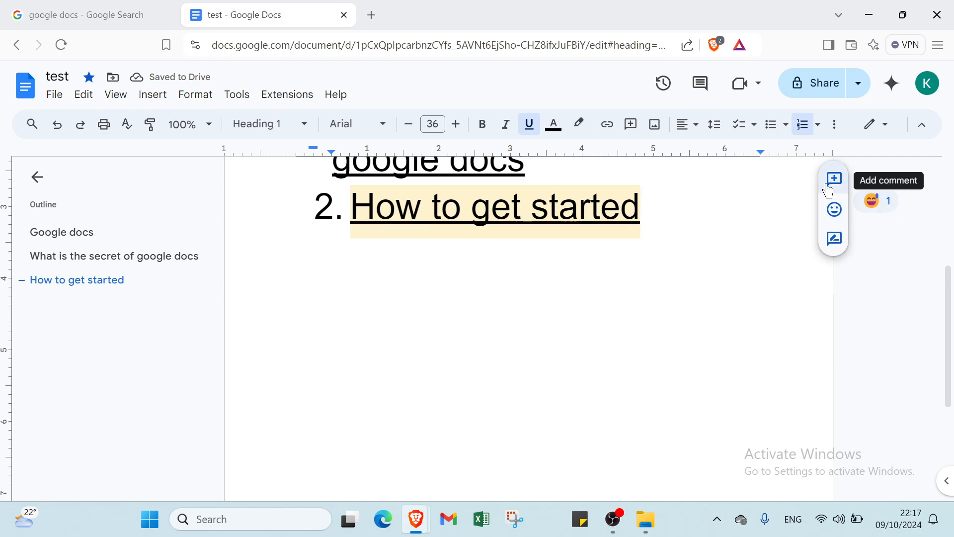
Look at the comment option and browse the emoji reactions available for the "How to get started" item.
{"action": "left_click", "coordinate": [827, 185]}
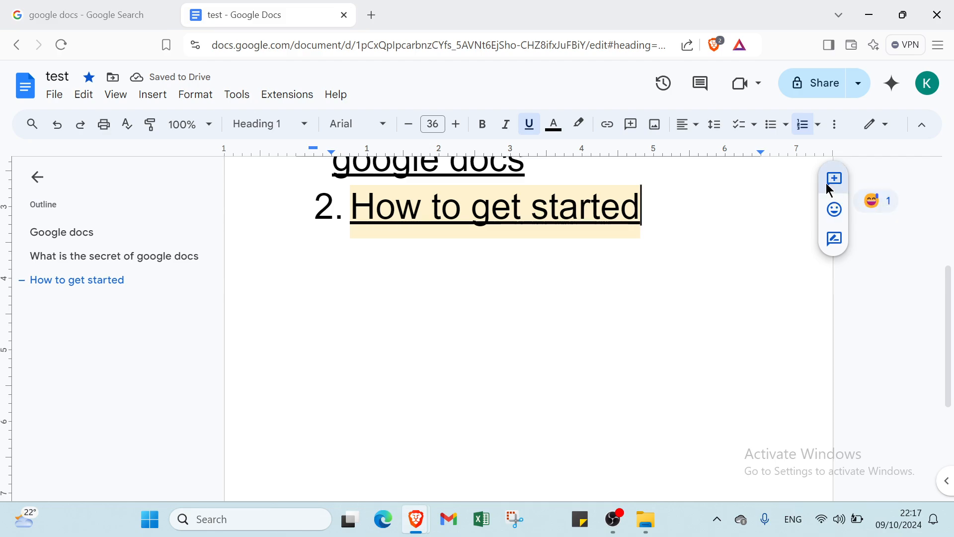
{"action": "left_click", "coordinate": [806, 264]}
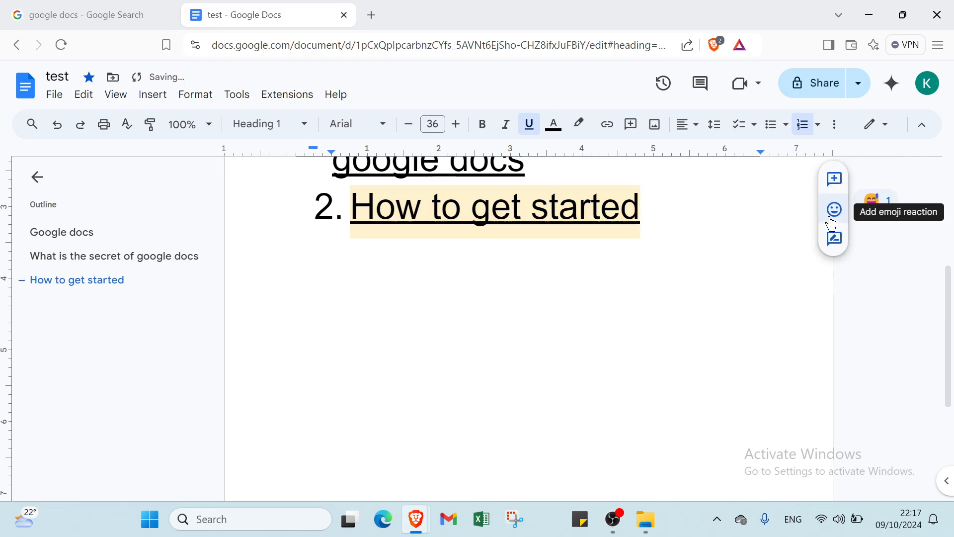
{"action": "left_click", "coordinate": [831, 222]}
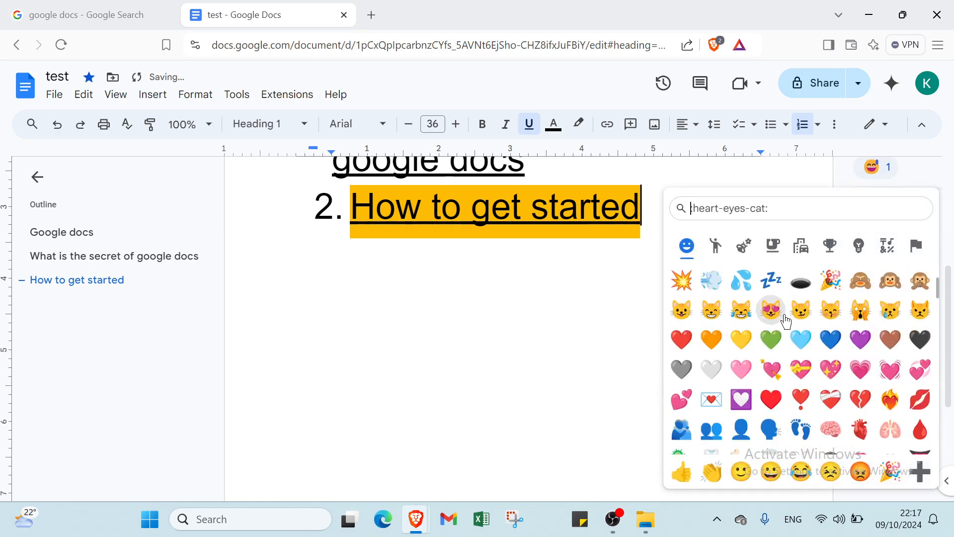
{"action": "scroll", "coordinate": [786, 321], "scroll_direction": "down", "scroll_amount": 15}
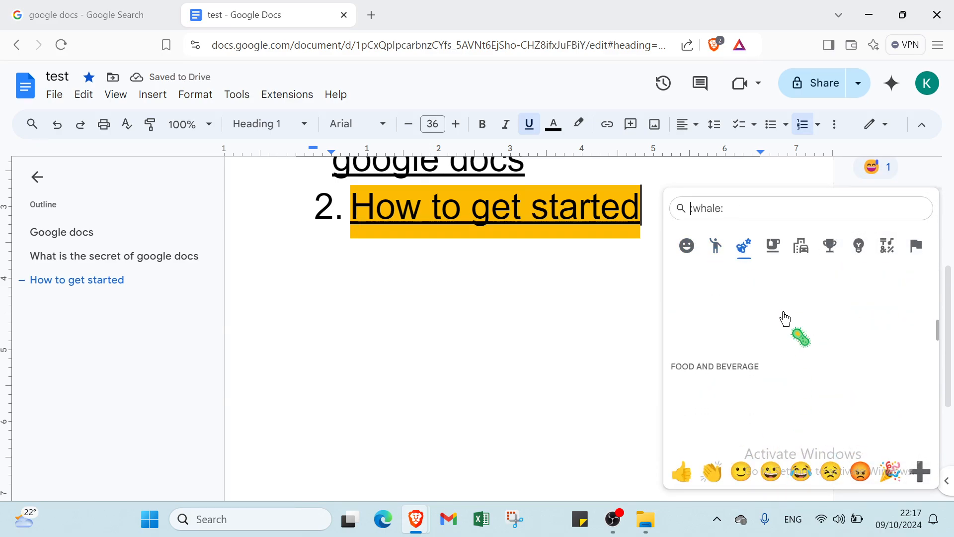
{"action": "left_click", "coordinate": [639, 358]}
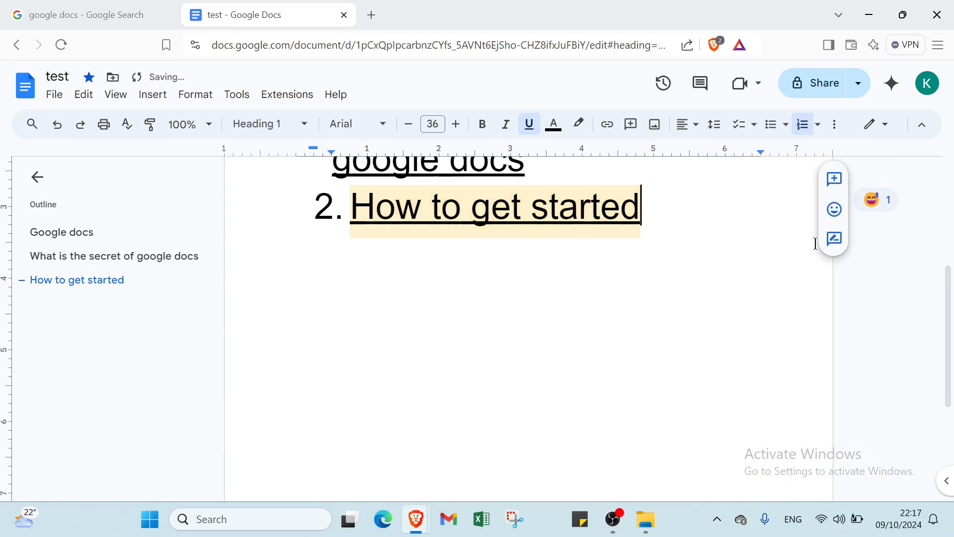
Switch the document to suggesting mode and remove the emoji reaction from the "How to get started" item.
{"action": "left_click", "coordinate": [831, 243]}
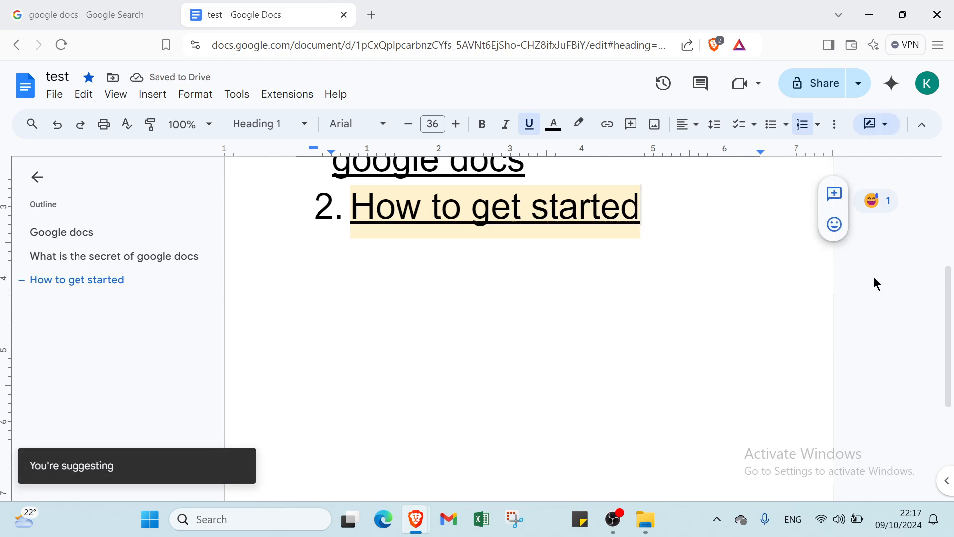
{"action": "right_click", "coordinate": [873, 206]}
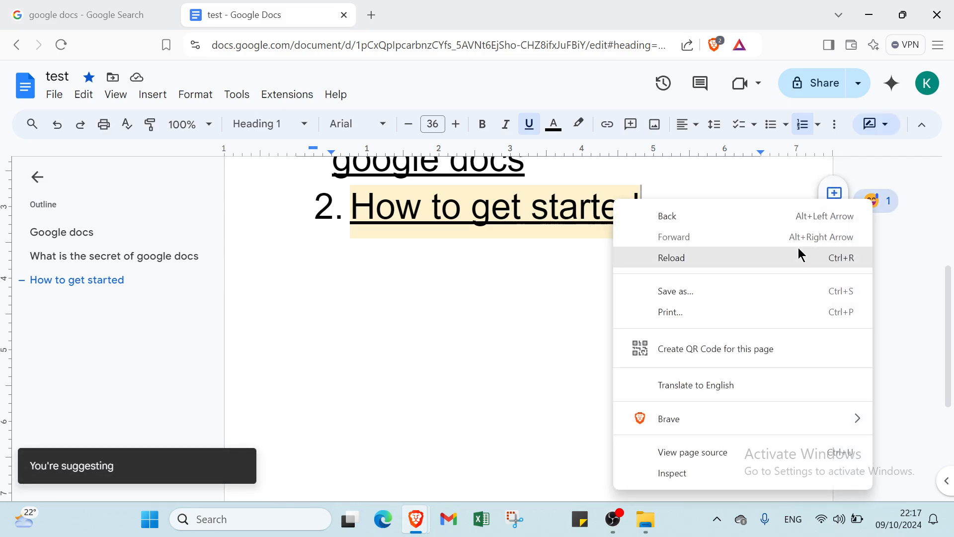
{"action": "left_click", "coordinate": [882, 207]}
{"action": "left_click", "coordinate": [877, 201]}
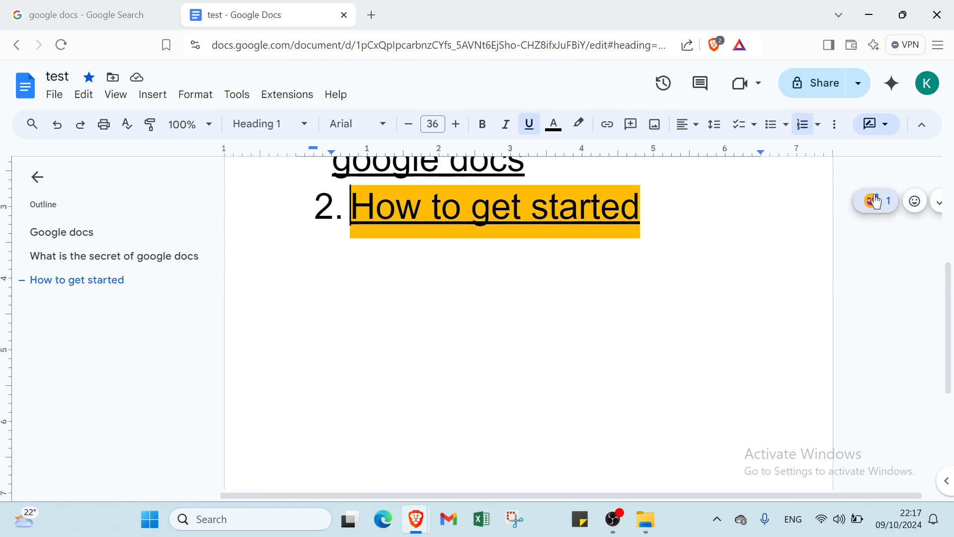
{"action": "left_click", "coordinate": [876, 201]}
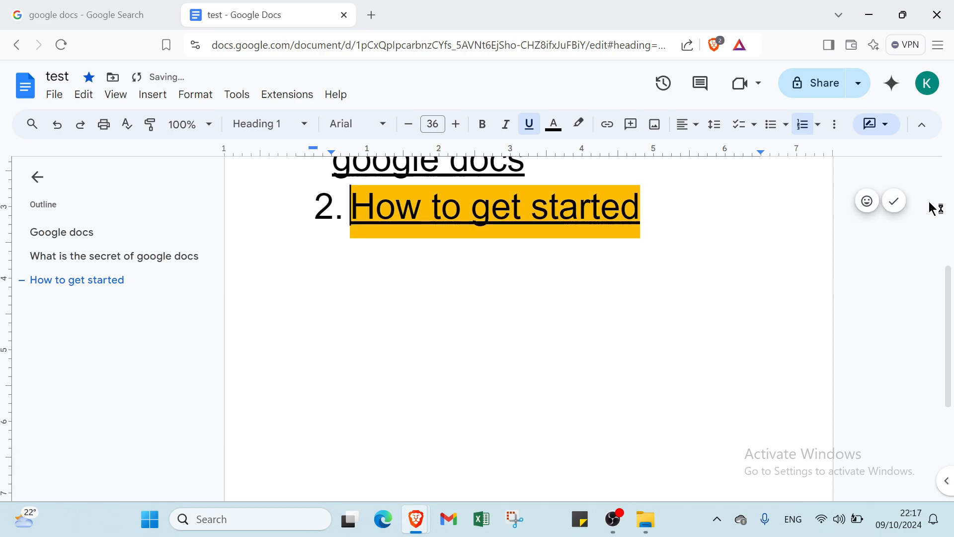
{"action": "left_click", "coordinate": [787, 272]}
Undo the edits one after another until the numbered list and the title are gone.
{"action": "scroll", "coordinate": [407, 356], "scroll_direction": "up", "scroll_amount": 5}
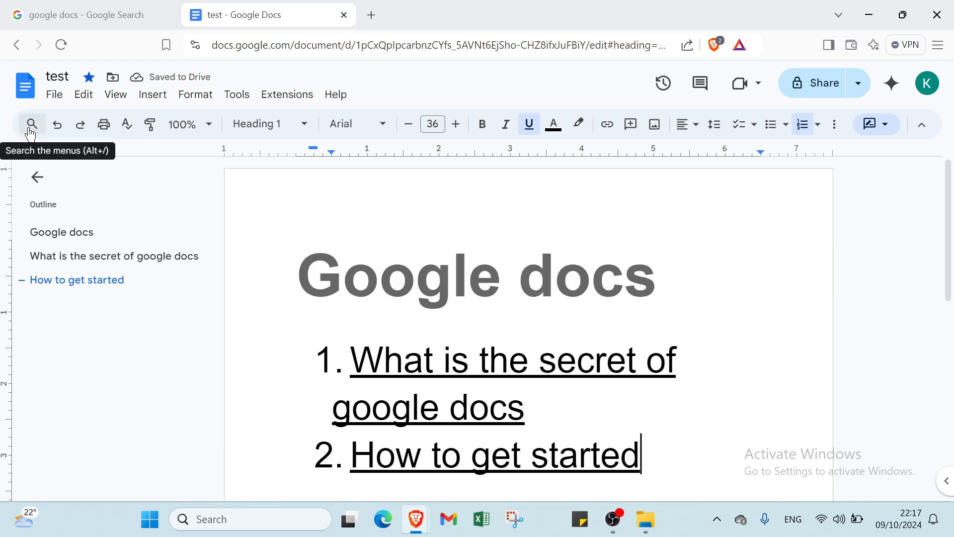
{"action": "left_click", "coordinate": [65, 129]}
{"action": "left_click", "coordinate": [67, 130]}
{"action": "left_click", "coordinate": [67, 130]}
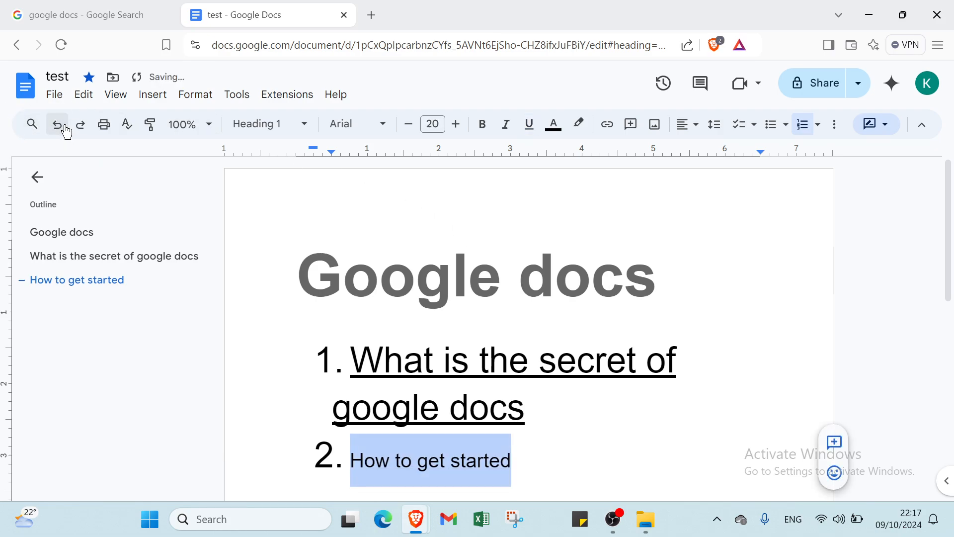
{"action": "left_click", "coordinate": [67, 130]}
{"action": "left_click", "coordinate": [67, 131]}
{"action": "left_click", "coordinate": [66, 131]}
{"action": "left_click", "coordinate": [66, 130]}
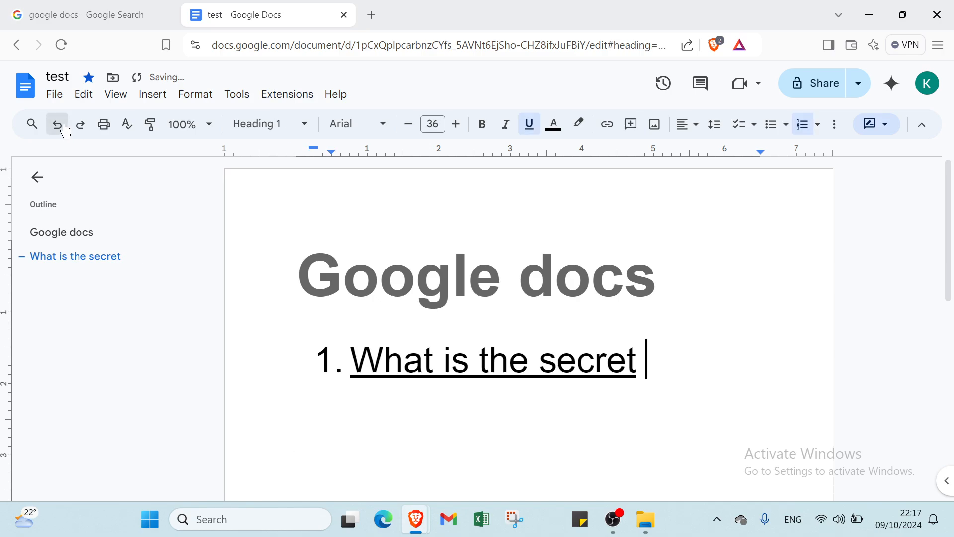
{"action": "left_click", "coordinate": [65, 131]}
{"action": "left_click", "coordinate": [64, 130]}
{"action": "left_click", "coordinate": [64, 129]}
{"action": "left_click", "coordinate": [63, 130]}
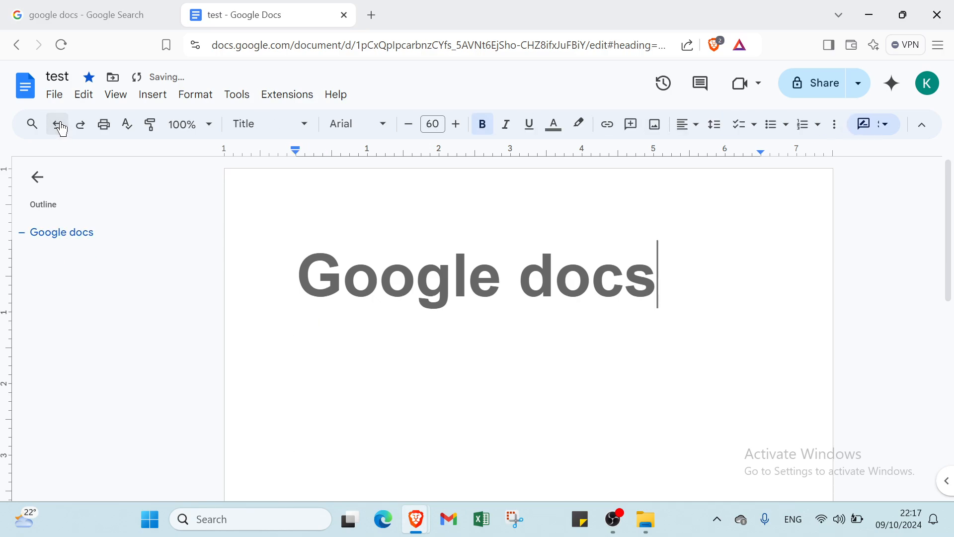
{"action": "left_click", "coordinate": [62, 129]}
{"action": "left_click", "coordinate": [62, 129]}
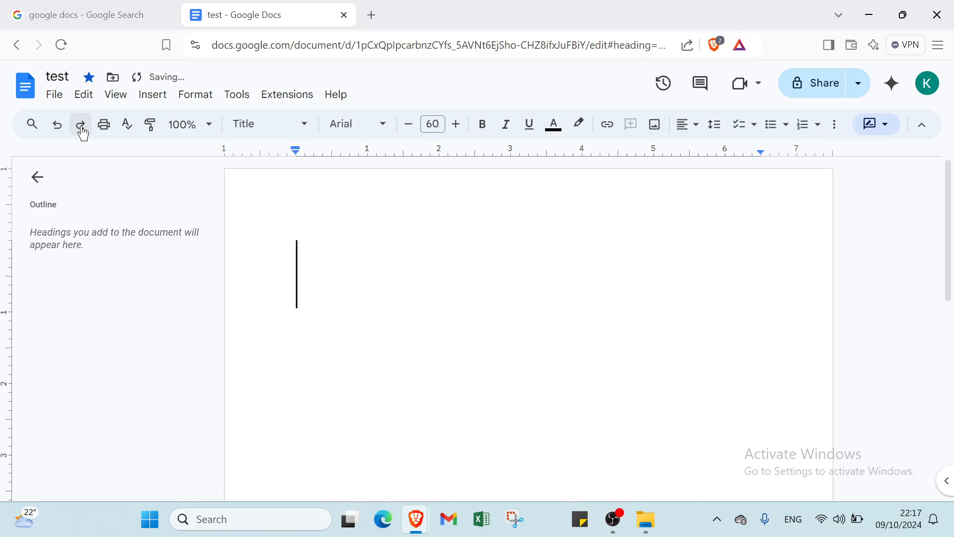
Redo the undone edits to restore the title and the numbered list with its heading formatting.
{"action": "left_click", "coordinate": [81, 131]}
{"action": "left_click", "coordinate": [82, 133]}
{"action": "left_click", "coordinate": [81, 133]}
{"action": "left_click", "coordinate": [81, 132]}
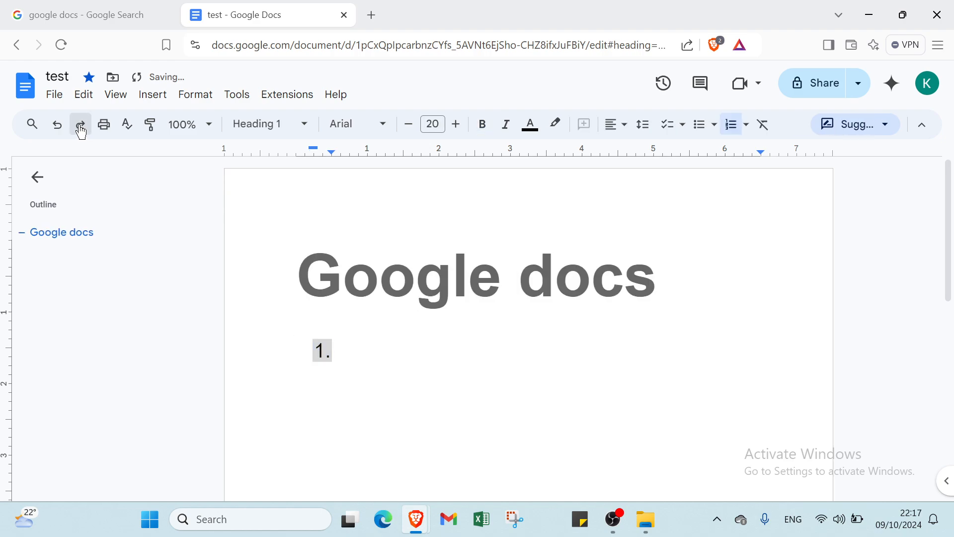
{"action": "left_click", "coordinate": [81, 132]}
{"action": "left_click", "coordinate": [81, 131]}
{"action": "left_click", "coordinate": [81, 131]}
{"action": "left_click", "coordinate": [81, 131]}
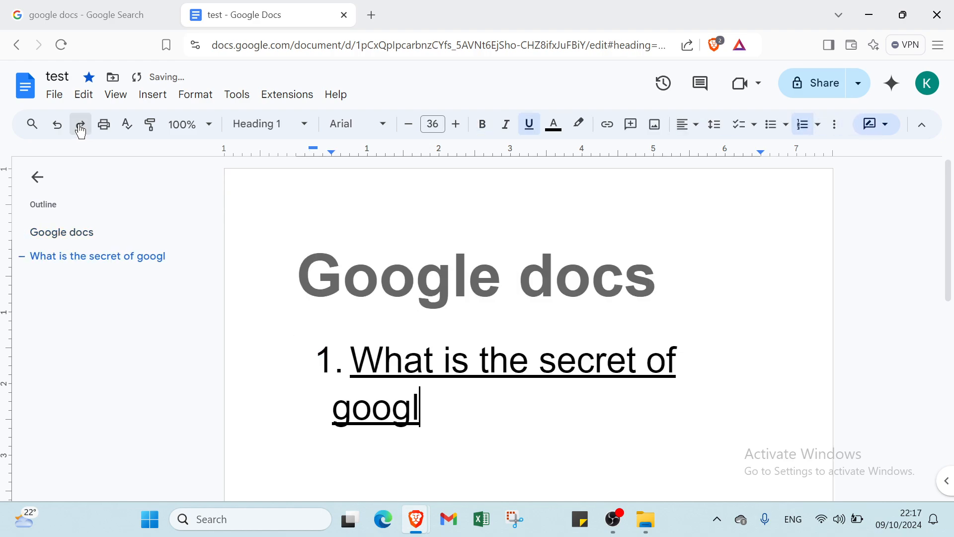
{"action": "left_click", "coordinate": [81, 132]}
{"action": "left_click", "coordinate": [80, 132]}
{"action": "left_click", "coordinate": [81, 131]}
{"action": "left_click", "coordinate": [81, 131]}
{"action": "left_click", "coordinate": [81, 131]}
{"action": "left_click", "coordinate": [81, 131]}
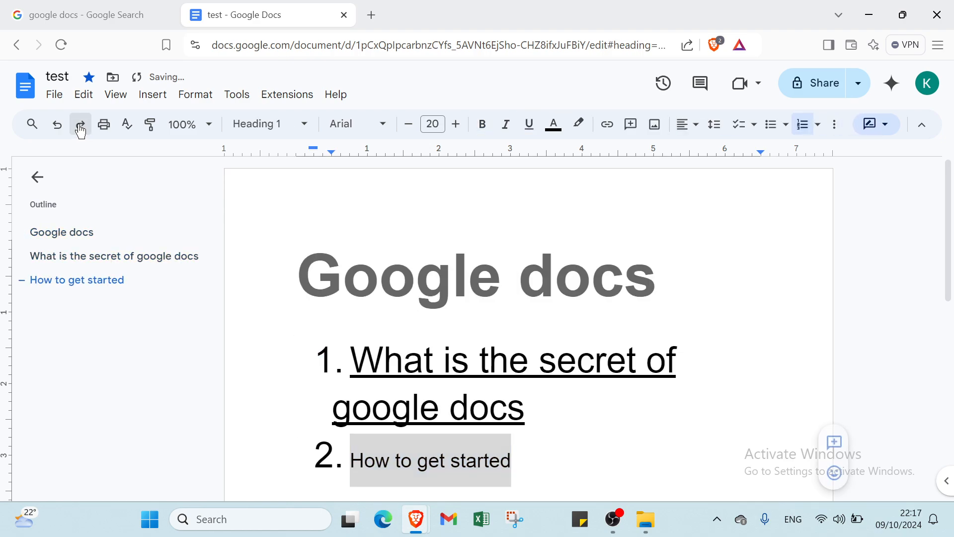
{"action": "left_click", "coordinate": [80, 132]}
{"action": "left_click", "coordinate": [80, 131]}
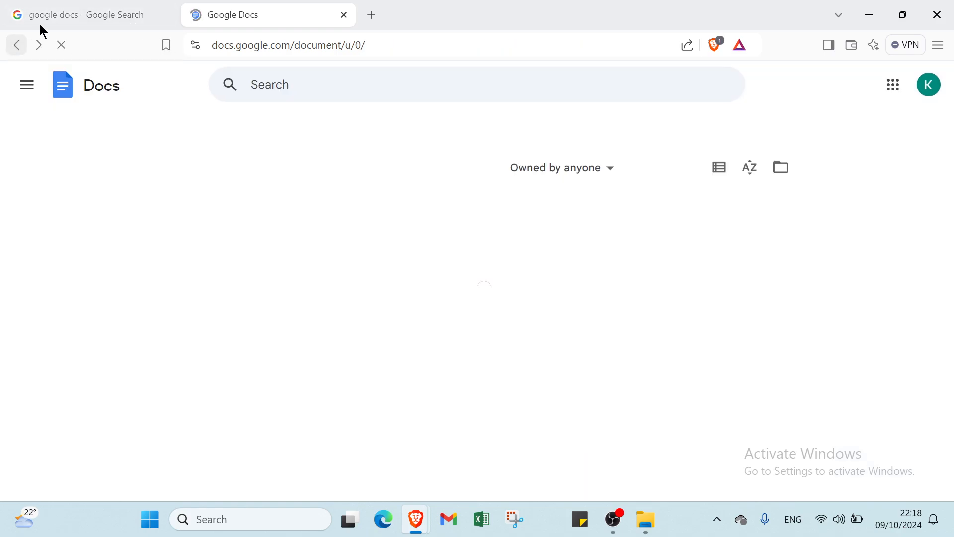
Revisit the google docs search results and reopen the test document from the Docs home page.
{"action": "left_click", "coordinate": [120, 17]}
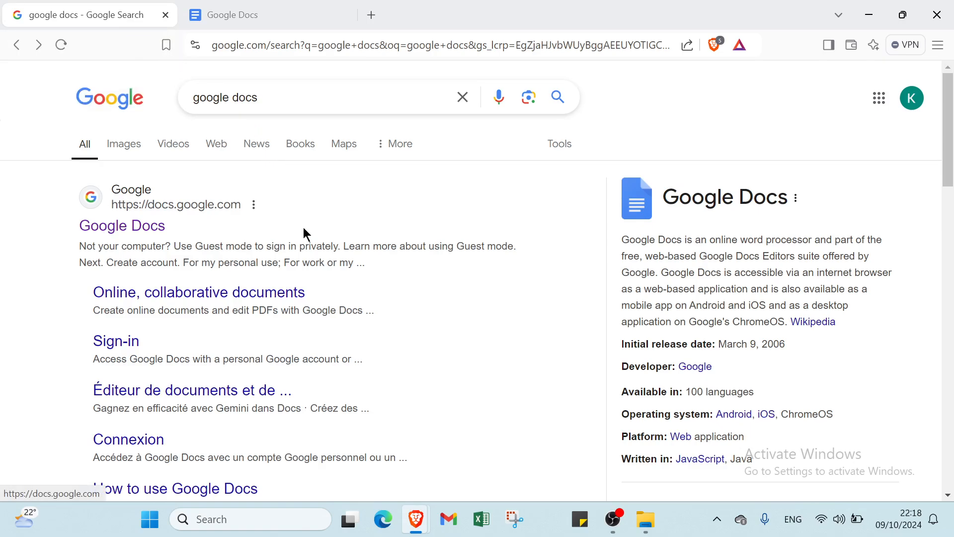
{"action": "scroll", "coordinate": [303, 234], "scroll_direction": "down", "scroll_amount": 1}
{"action": "scroll", "coordinate": [301, 231], "scroll_direction": "up", "scroll_amount": 1}
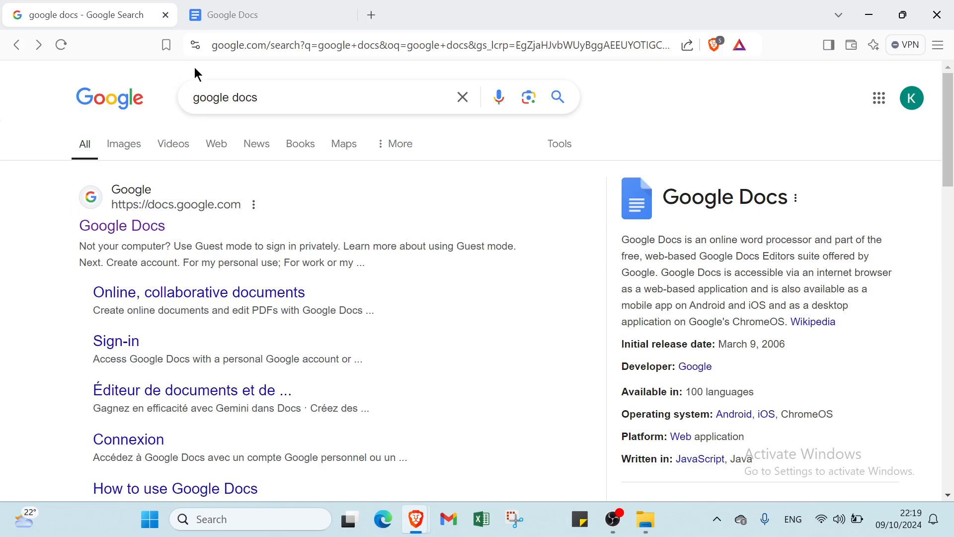
{"action": "left_click", "coordinate": [220, 16]}
{"action": "left_click", "coordinate": [256, 217]}
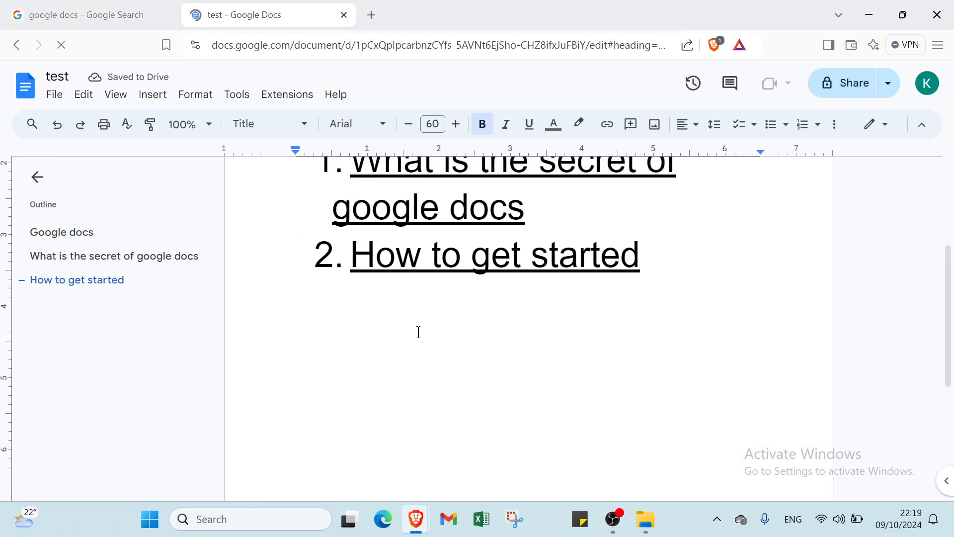
Delete both numbered list items and the "Google docs" title to empty the document.
{"action": "left_click_drag", "start_coordinate": [669, 462], "coordinate": [311, 365]}
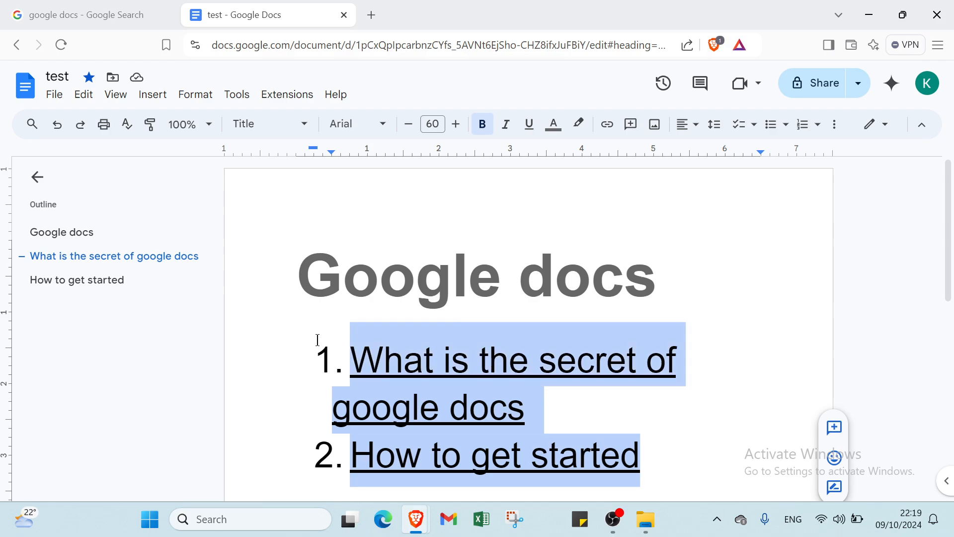
{"action": "key", "text": "BackSpace"}
{"action": "key", "text": "BackSpace"}
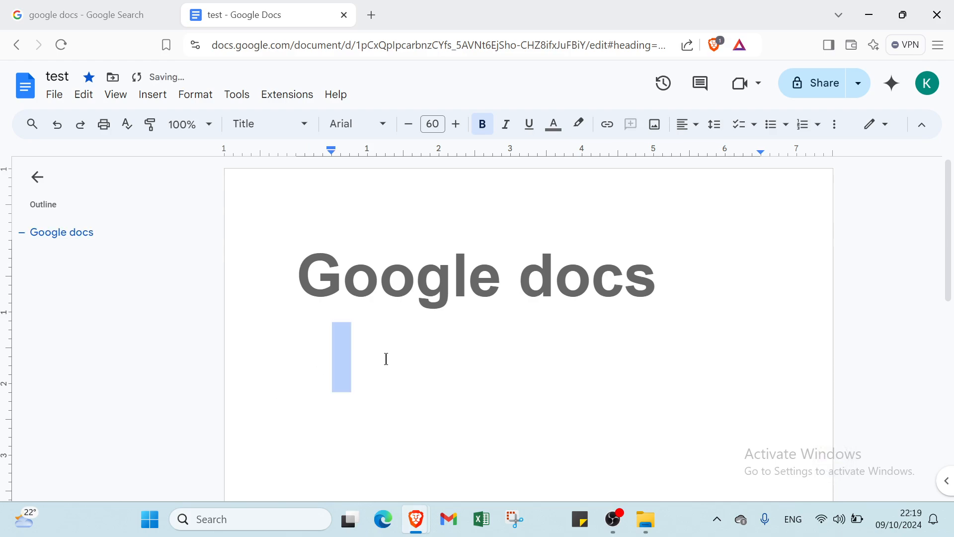
{"action": "key", "text": "BackSpace"}
{"action": "key", "text": "BackSpace"}
{"action": "key", "text": "BackSpace"}
{"action": "key", "text": "BackSpace"}
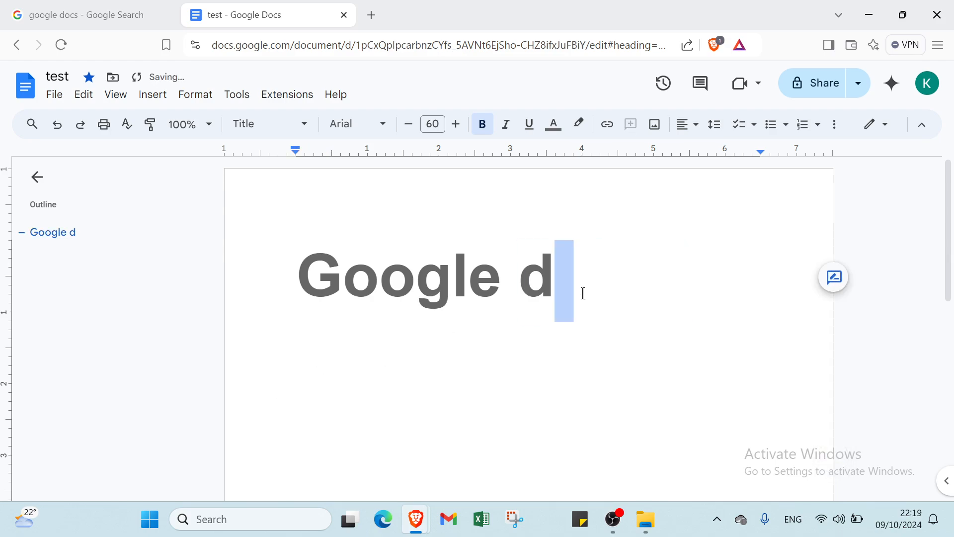
{"action": "key", "text": "BackSpace"}
{"action": "key", "text": "BackSpace"}
{"action": "key", "text": "BackSpace"}
{"action": "key", "text": "BackSpace"}
{"action": "key", "text": "BackSpace"}
{"action": "key", "text": "BackSpace"}
{"action": "key", "text": "BackSpace"}
{"action": "key", "text": "BackSpace"}
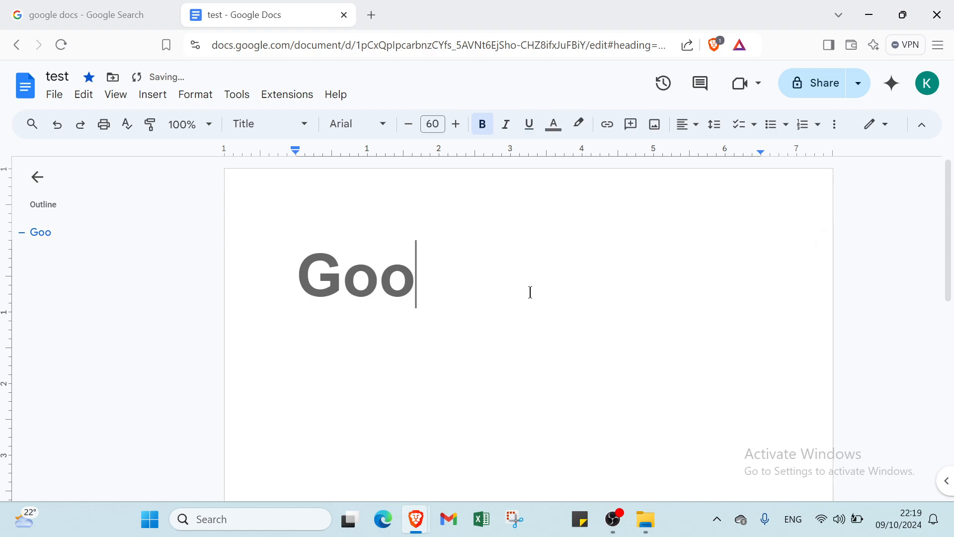
Examine the blank document's starter suggestions, including the emoji, people, smart chip and building block options, without inserting any.
{"action": "left_click", "coordinate": [472, 256]}
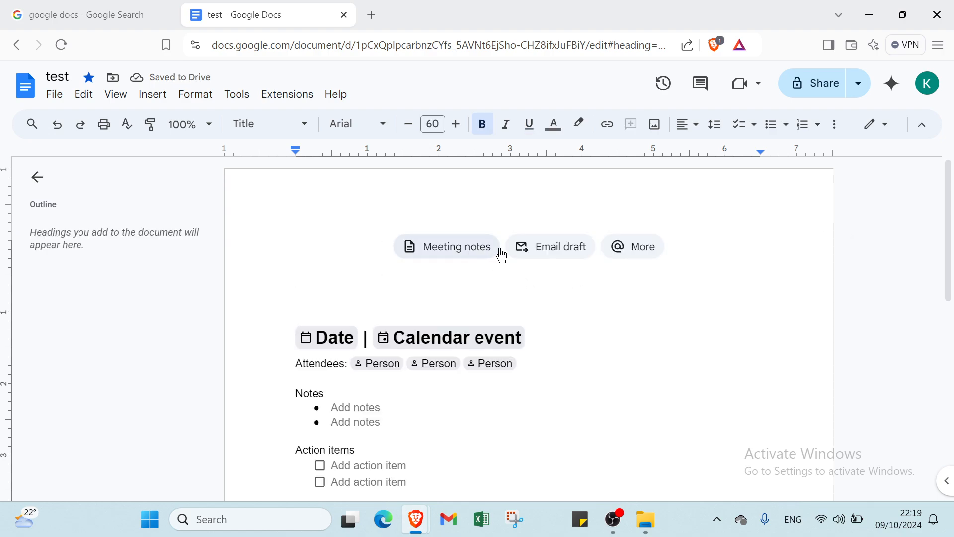
{"action": "left_click", "coordinate": [619, 247]}
{"action": "scroll", "coordinate": [477, 343], "scroll_direction": "down", "scroll_amount": 3}
{"action": "scroll", "coordinate": [464, 348], "scroll_direction": "down", "scroll_amount": 2}
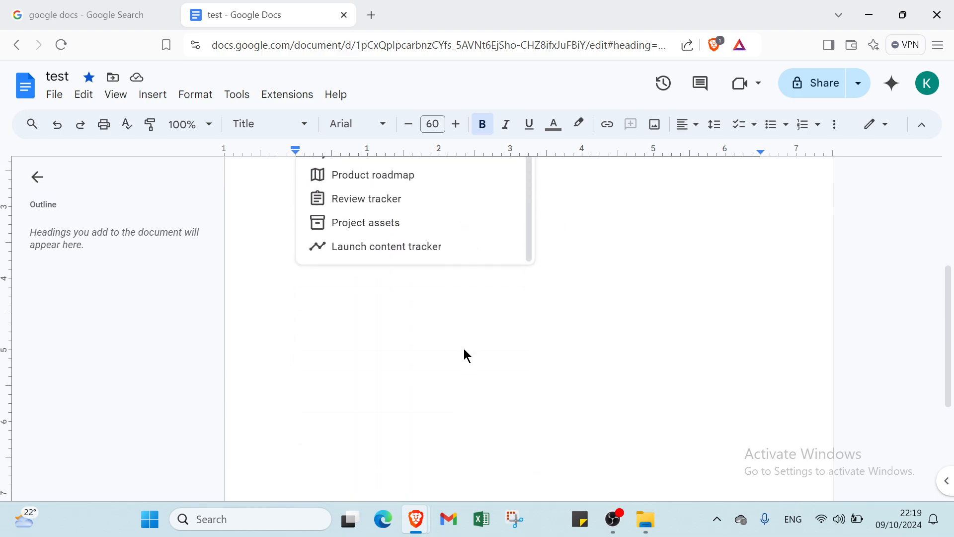
{"action": "scroll", "coordinate": [458, 341], "scroll_direction": "up", "scroll_amount": 5}
{"action": "scroll", "coordinate": [457, 346], "scroll_direction": "down", "scroll_amount": 2}
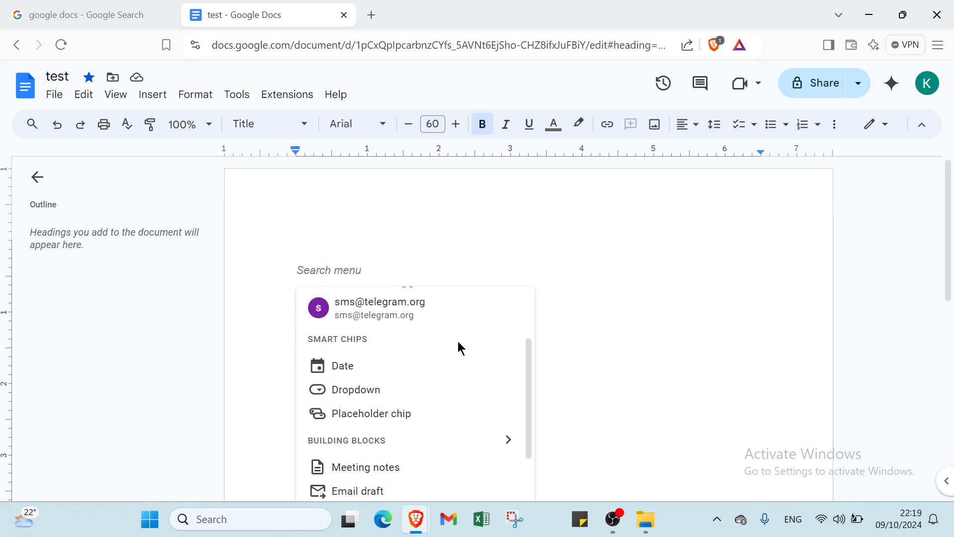
{"action": "scroll", "coordinate": [442, 392], "scroll_direction": "up", "scroll_amount": 3}
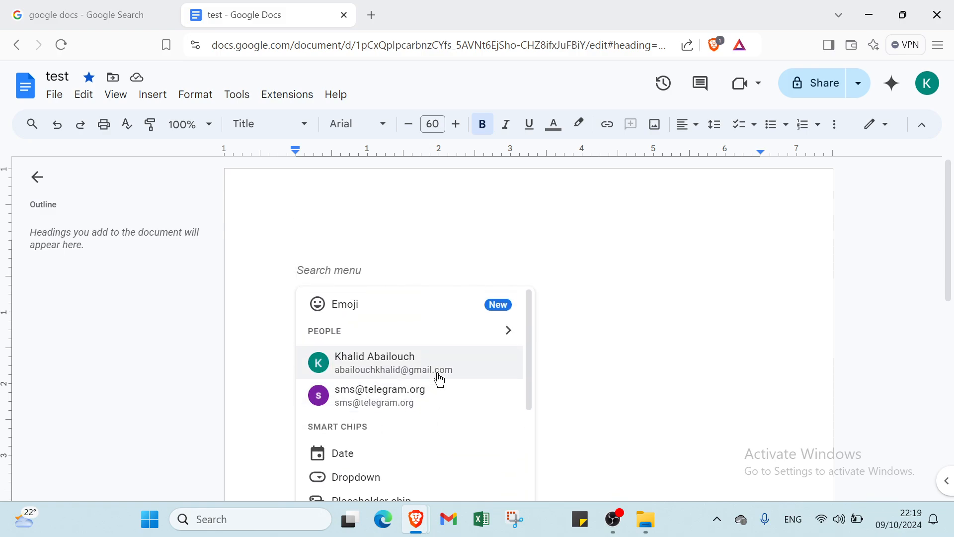
{"action": "left_click", "coordinate": [379, 239]}
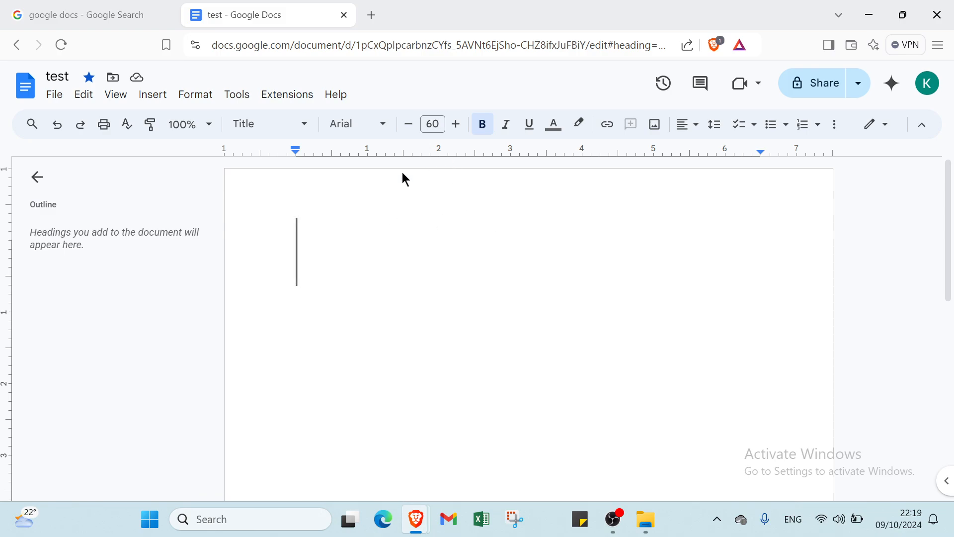
{"action": "left_click", "coordinate": [124, 18]}
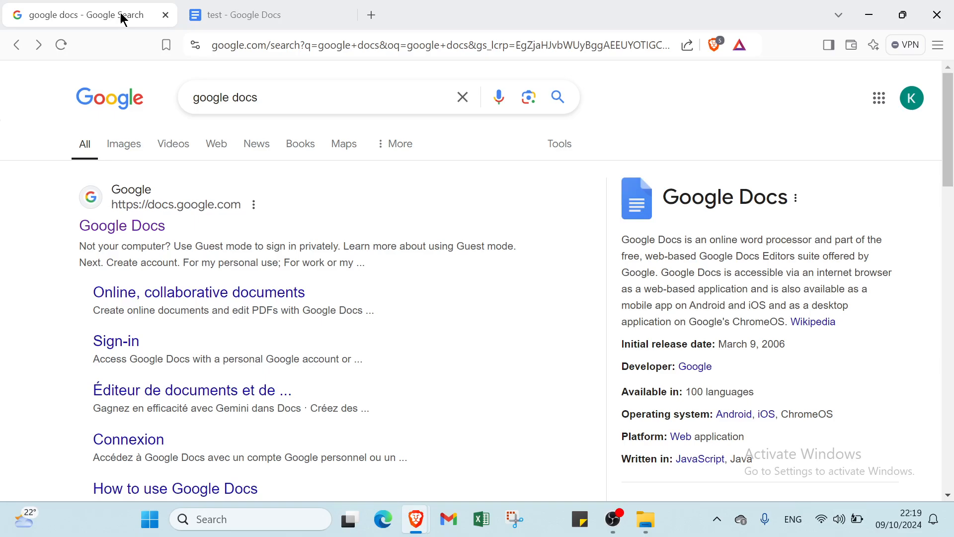
{"action": "left_click", "coordinate": [185, 23]}
{"action": "left_click", "coordinate": [128, 24]}
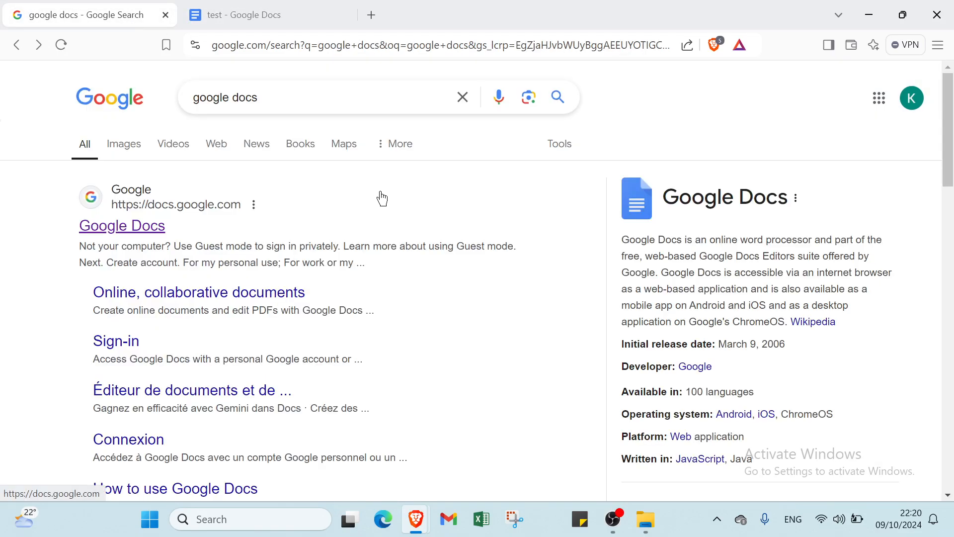
{"action": "left_click", "coordinate": [279, 17]}
{"action": "left_click", "coordinate": [130, 6]}
{"action": "left_click", "coordinate": [195, 8]}
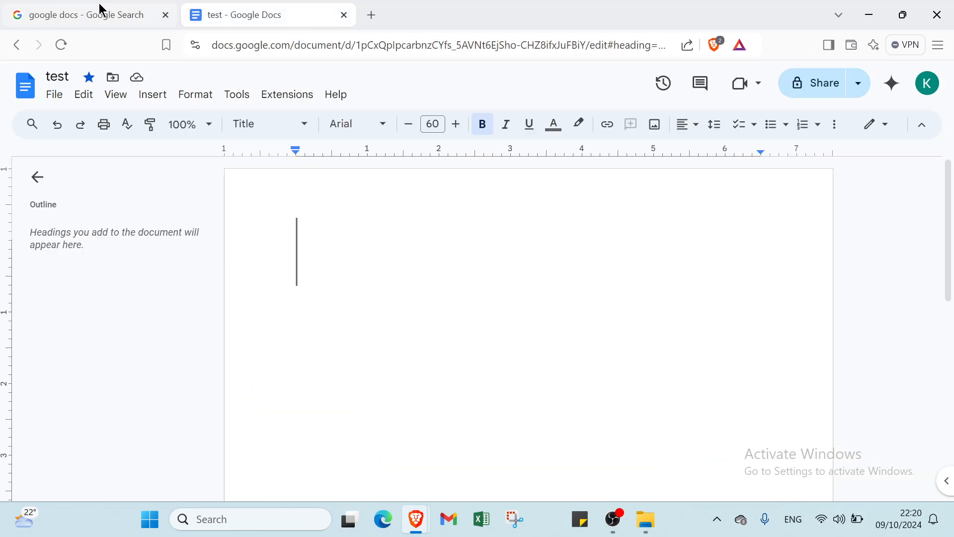
{"action": "left_click", "coordinate": [102, 9]}
{"action": "left_click", "coordinate": [238, 15]}
{"action": "left_click", "coordinate": [100, 17]}
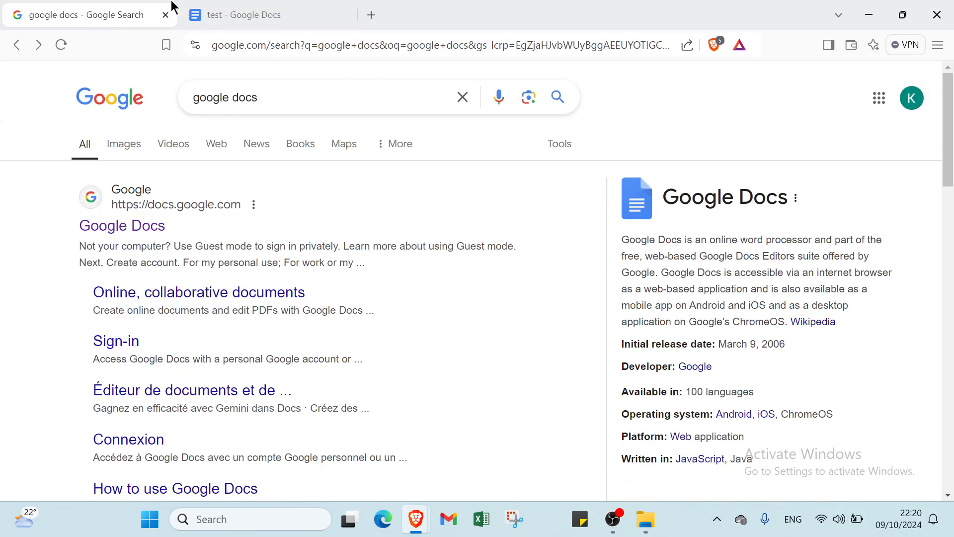